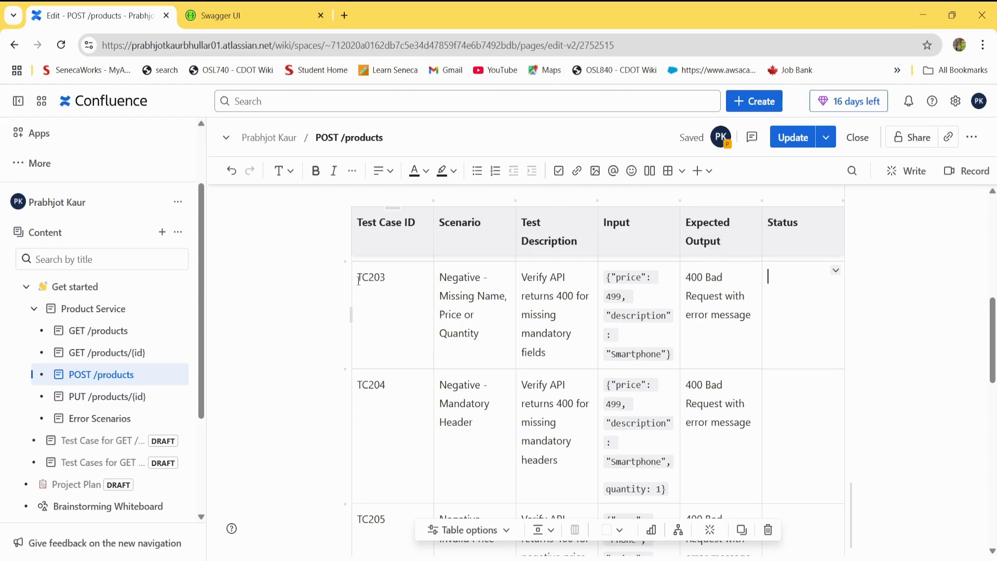
Review test case TC203's scenario, description and expected output, checking the required product fields in Swagger UI.
mouse_move(158, 343)
left_click(440, 278)
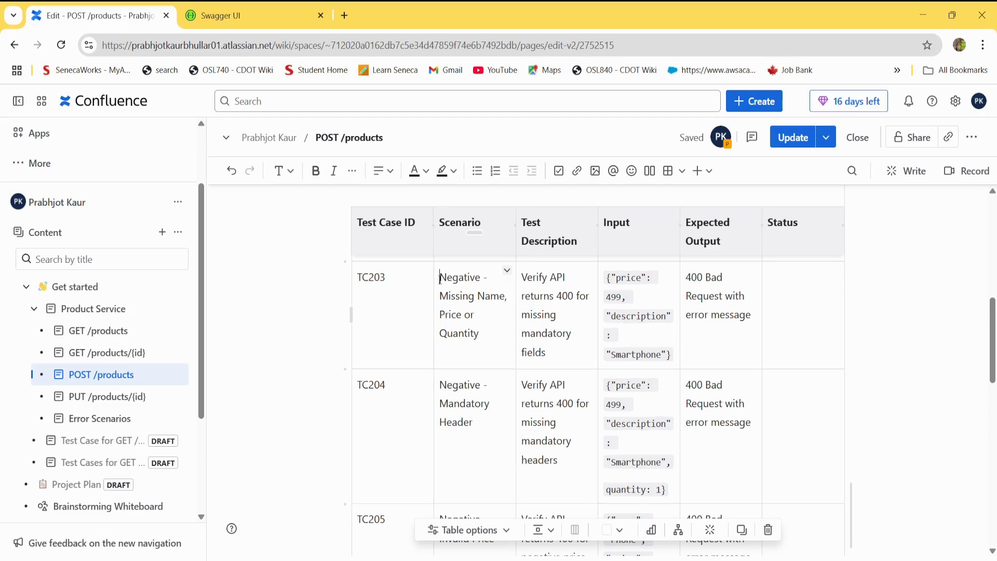
left_click_drag(441, 277, 487, 330)
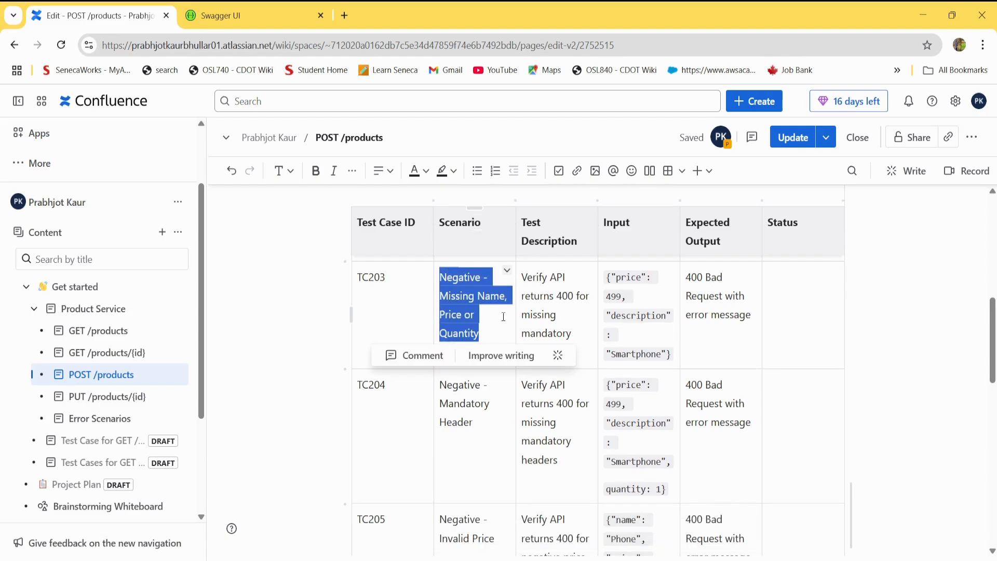
left_click_drag(542, 314, 571, 333)
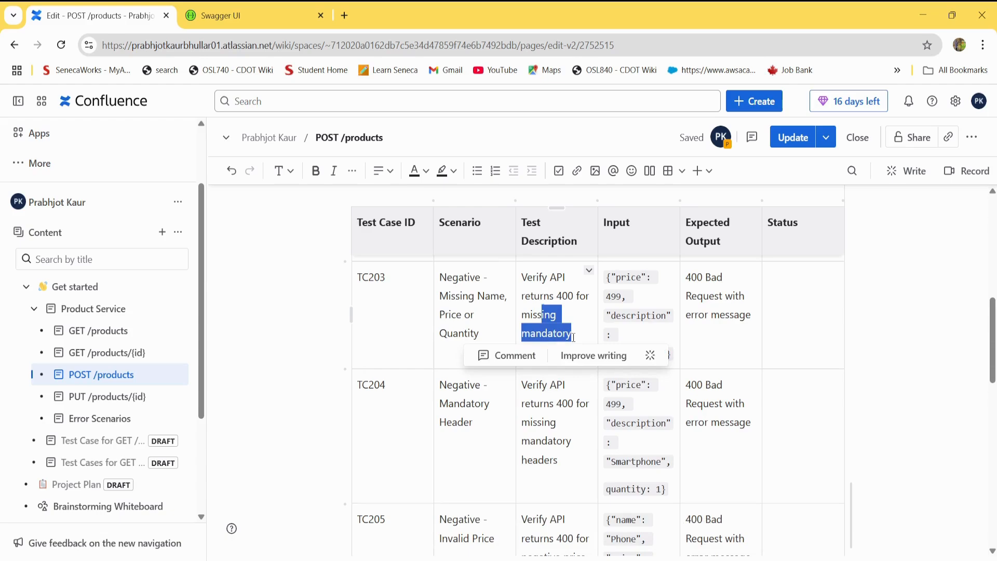
left_click(286, 15)
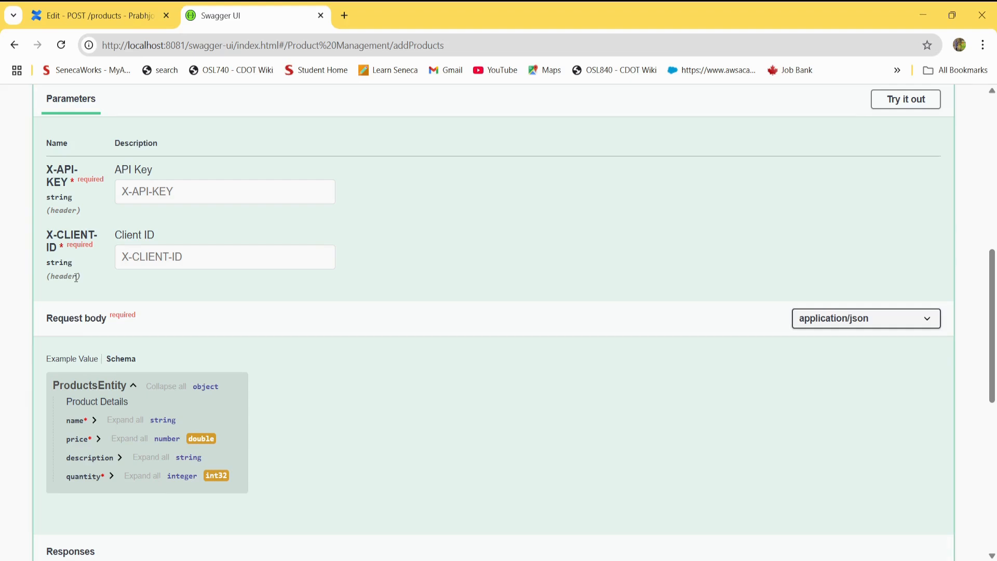
left_click(93, 24)
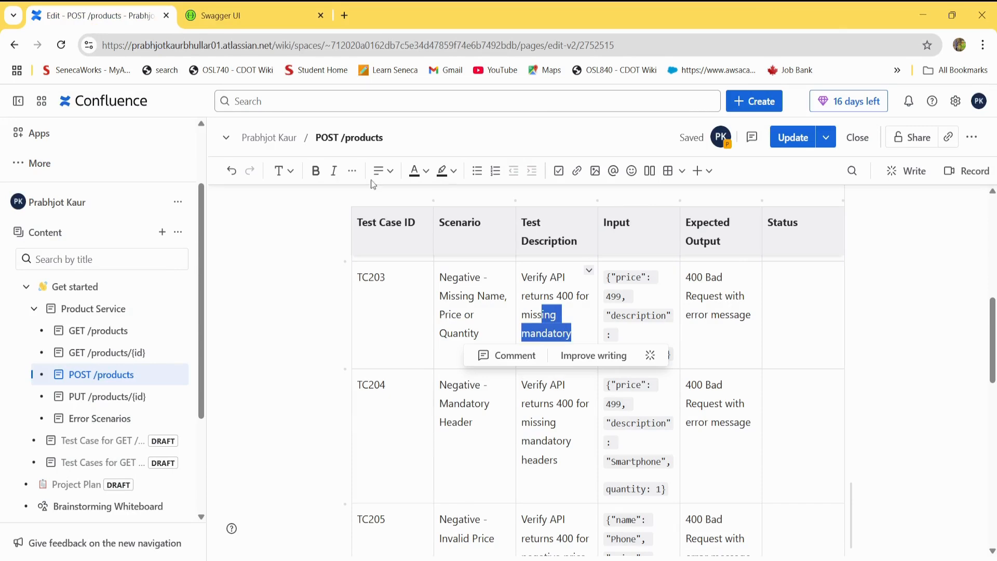
triple_click(733, 317)
left_click(492, 299)
double_click(492, 299)
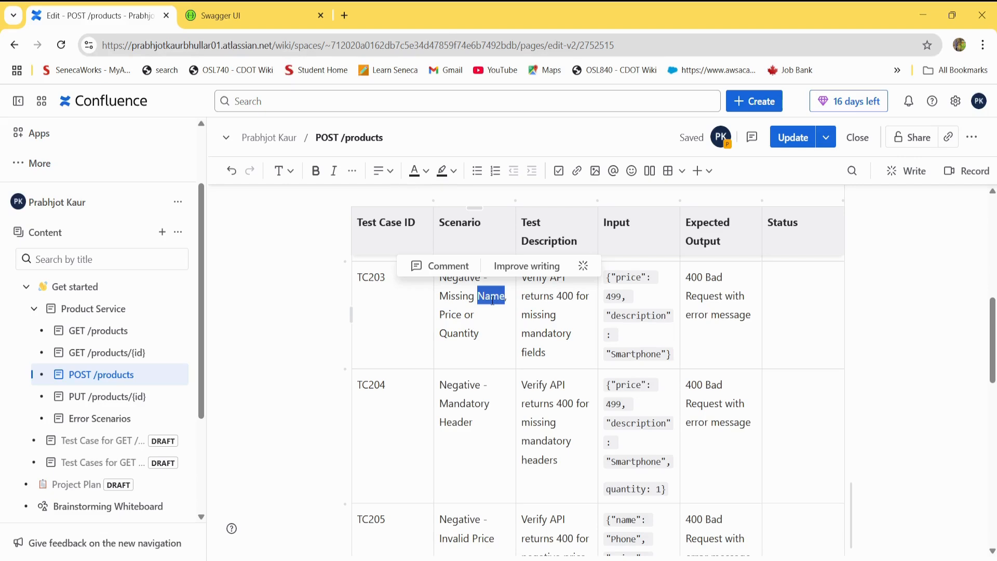
double_click(442, 317)
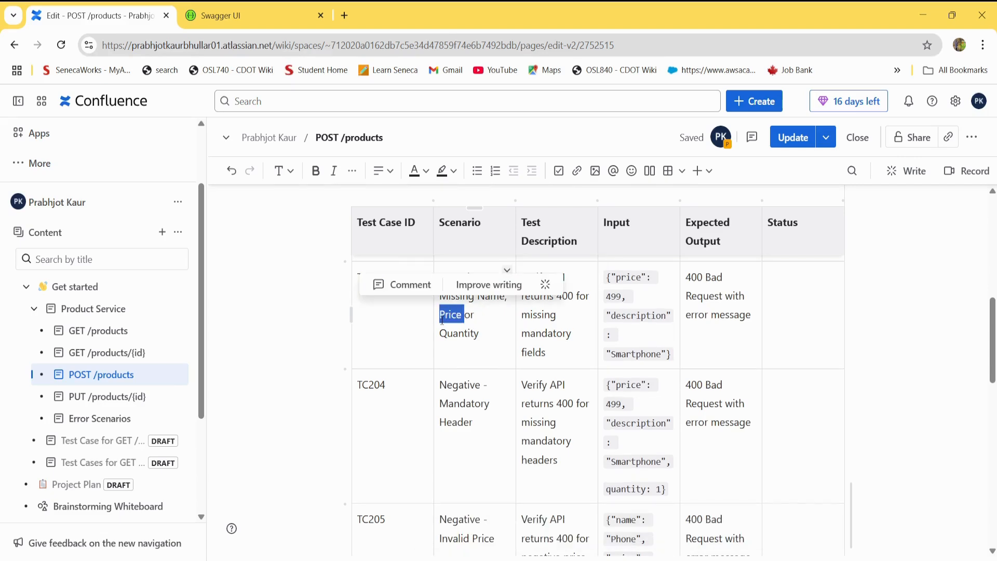
left_click(472, 333)
left_click(780, 307)
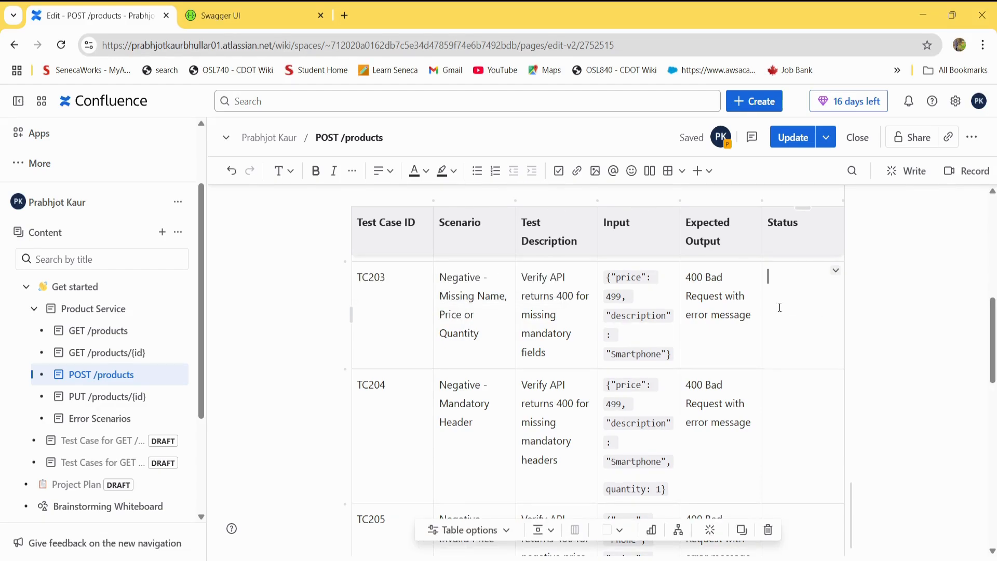
Switch to Postman, duplicate the TC202 request and move the copy into the Negative Scenarios folder.
key("alt+Tab")
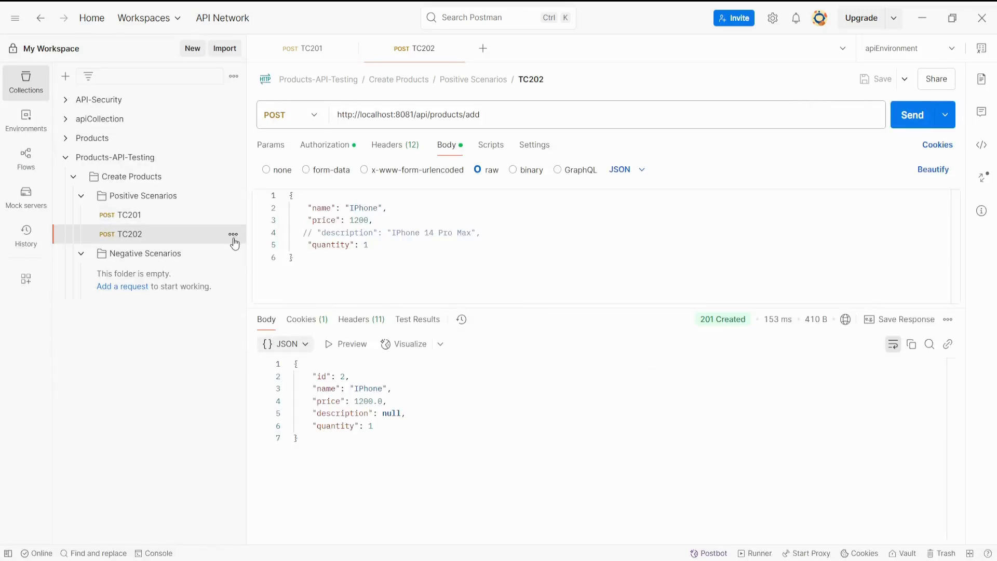
left_click(233, 234)
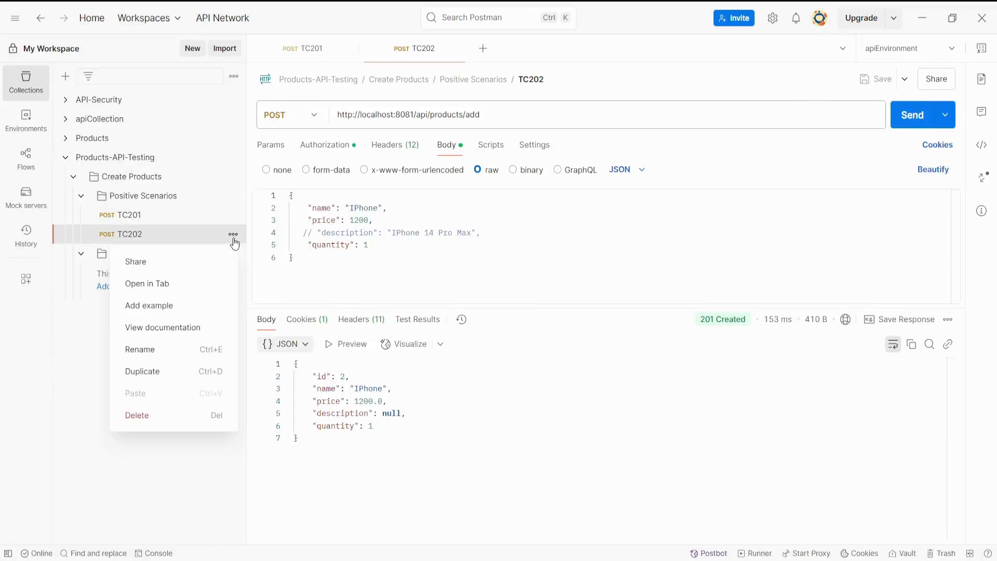
left_click(166, 370)
left_click(161, 257)
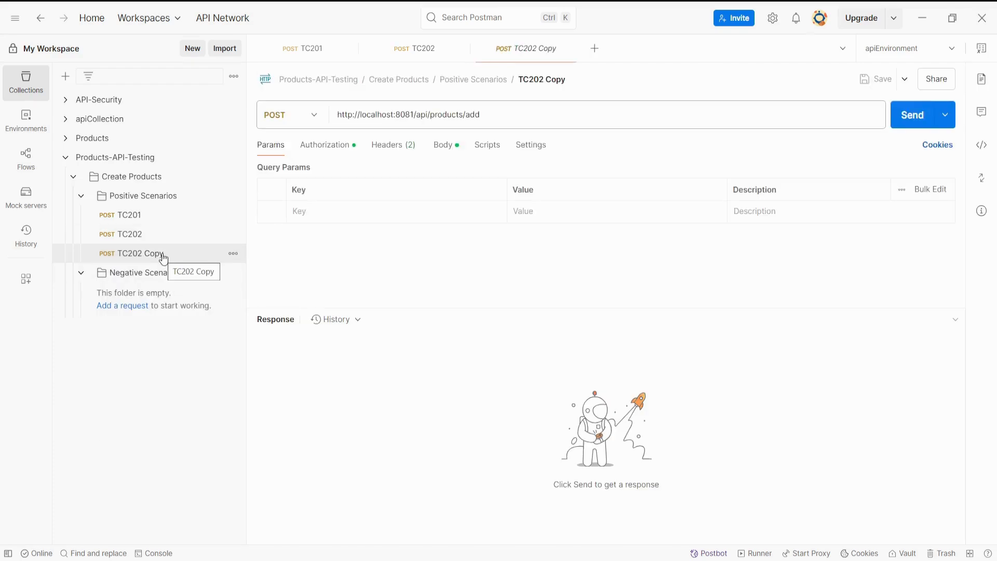
left_click_drag(162, 260, 172, 279)
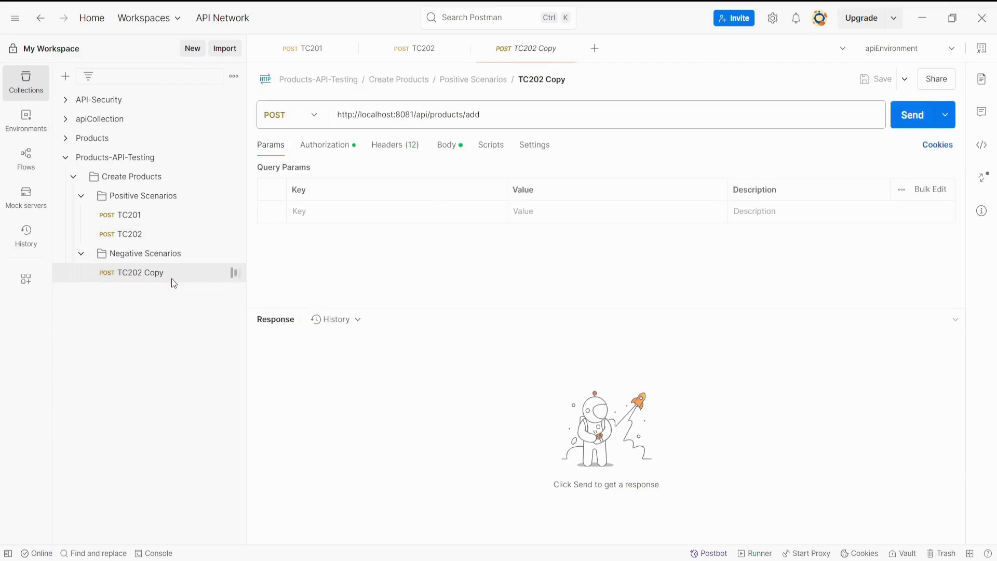
Rename the copied request in Negative Scenarios as TC203.
left_click(567, 79)
left_click(567, 79)
key("BackSpace")
key("BackSpace")
key("BackSpace")
key("BackSpace")
key("BackSpace")
key("BackSpace")
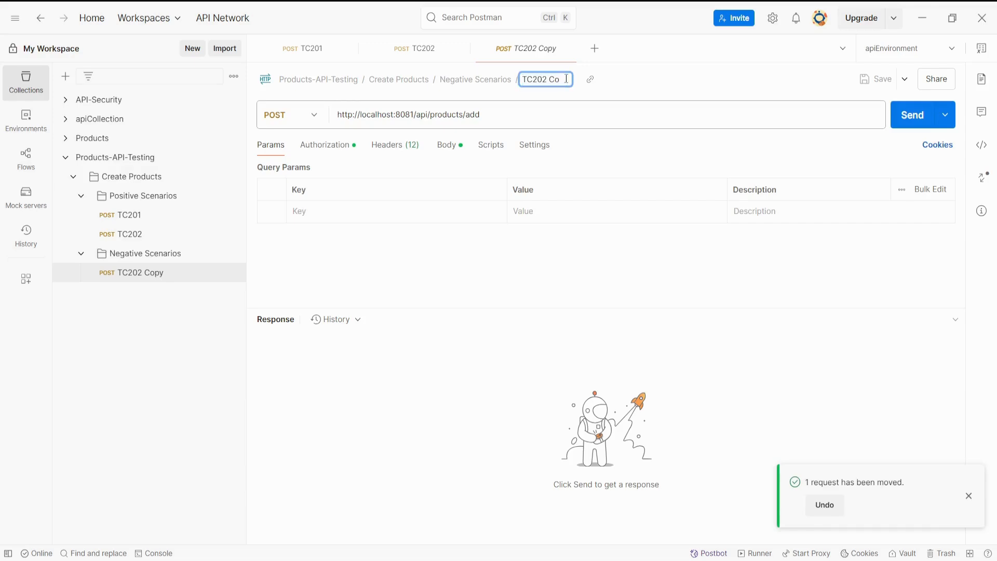
type("3")
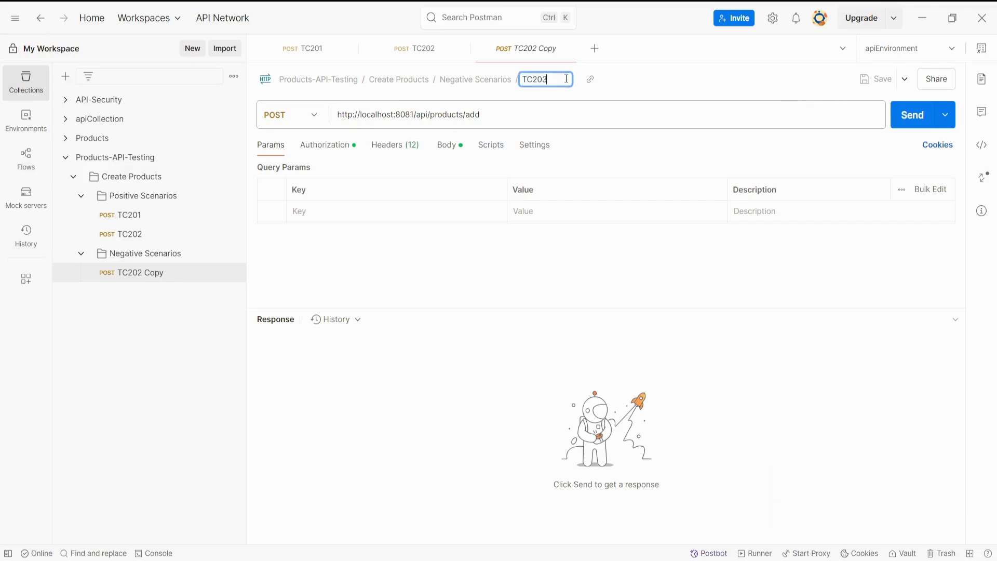
left_click(452, 267)
Uncomment the description line in TC203's JSON request body and beautify the body.
left_click(447, 146)
left_click(318, 233)
key("BackSpace")
key("BackSpace")
key("BackSpace")
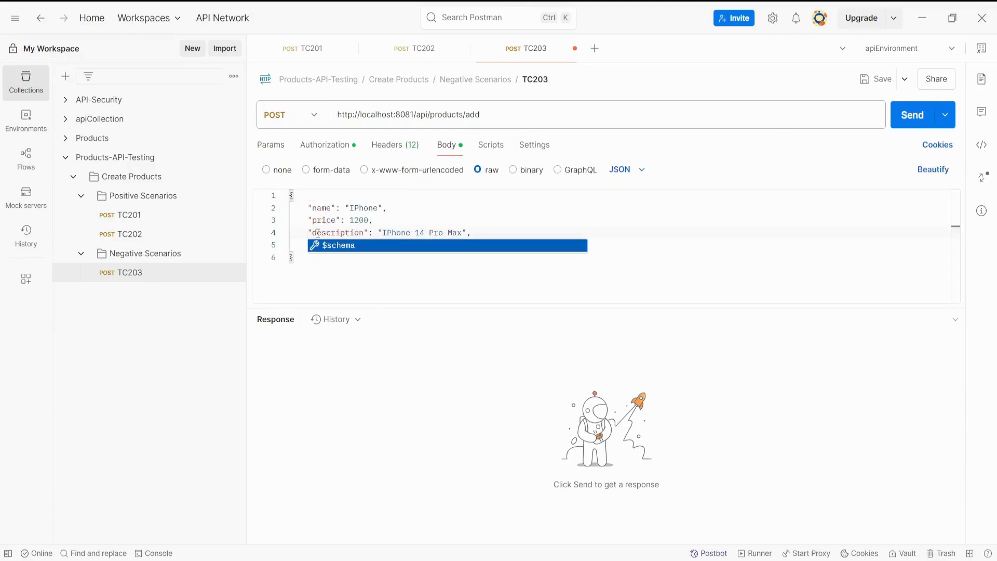
left_click(933, 172)
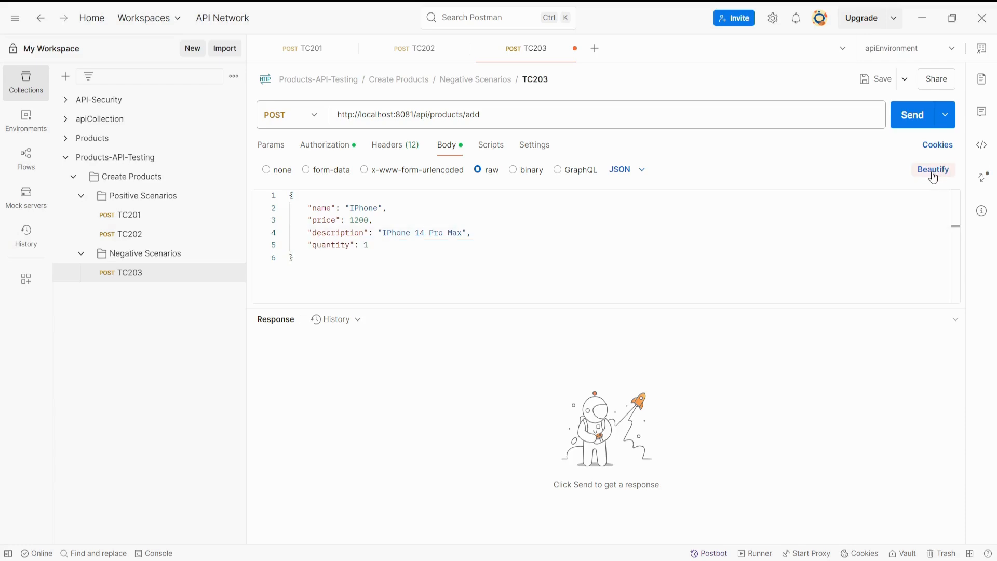
Empty the name value in the request body, send the request and examine the response status and message.
double_click(362, 208)
key("ctrl+c")
key("BackSpace")
left_click(568, 264)
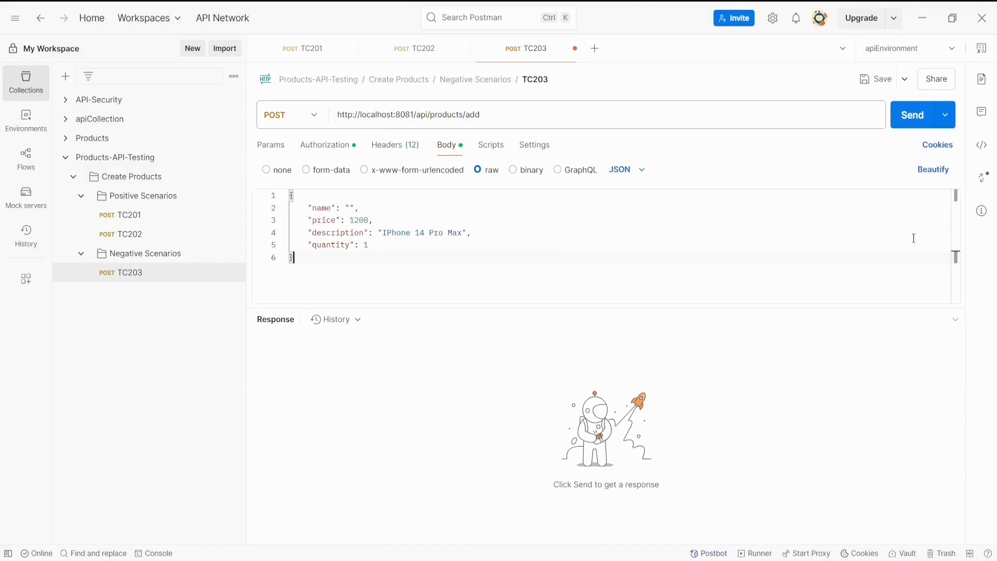
left_click(909, 115)
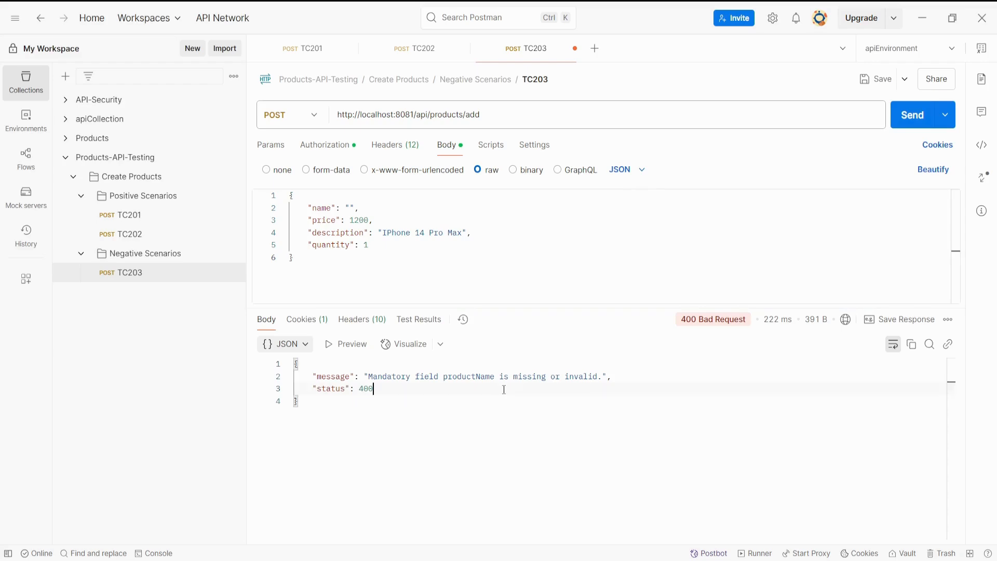
left_click_drag(680, 325, 749, 329)
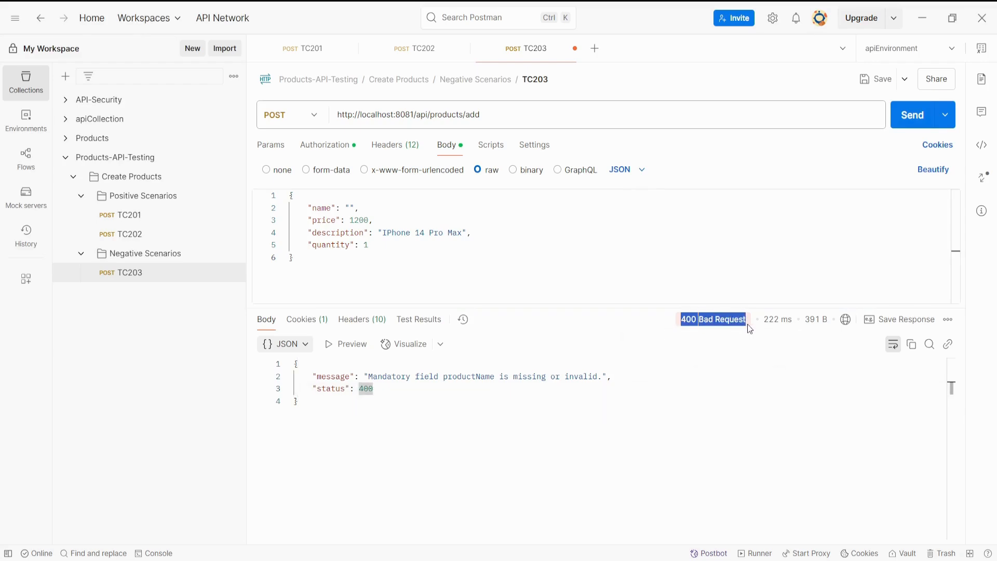
left_click(599, 386)
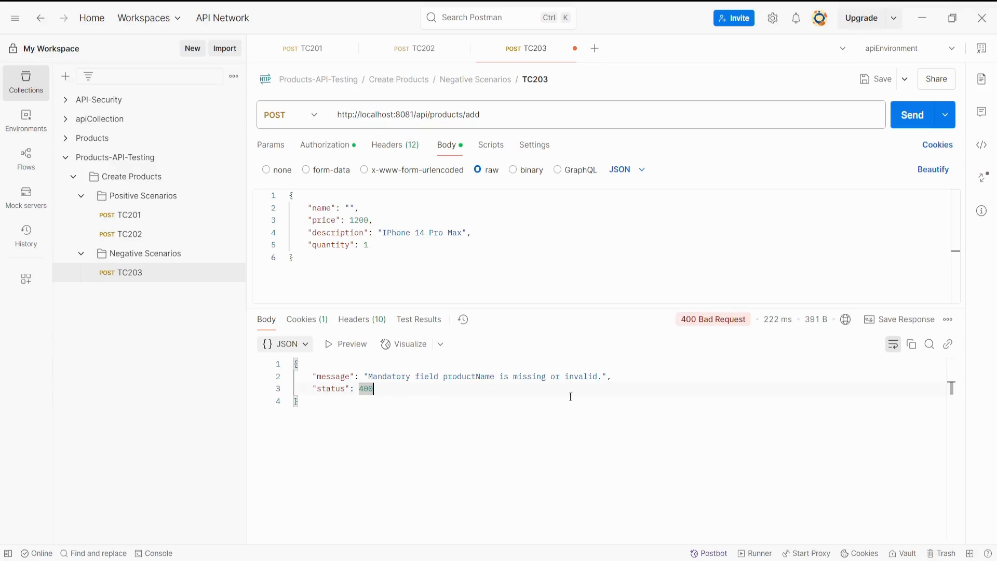
left_click_drag(368, 377, 608, 377)
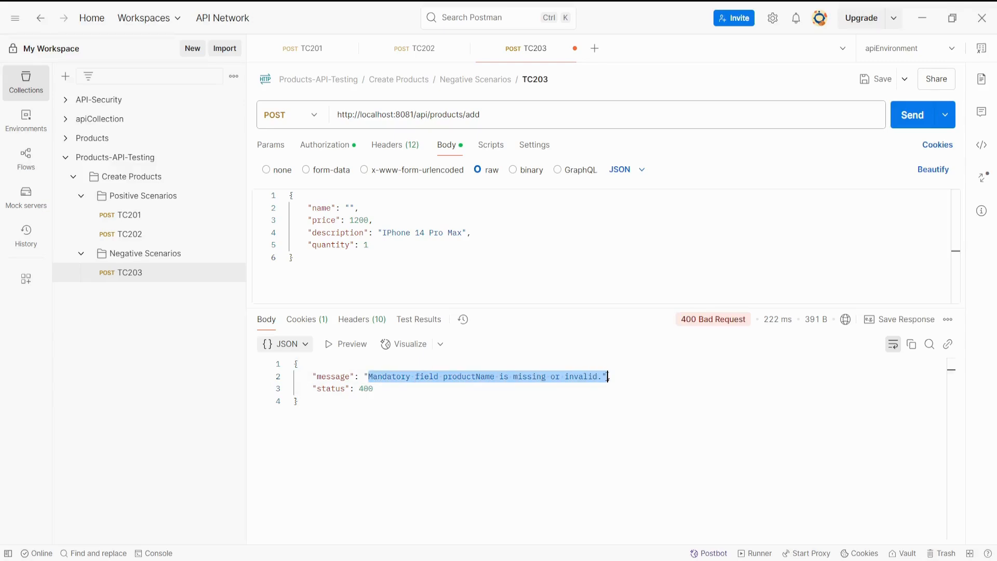
double_click(483, 376)
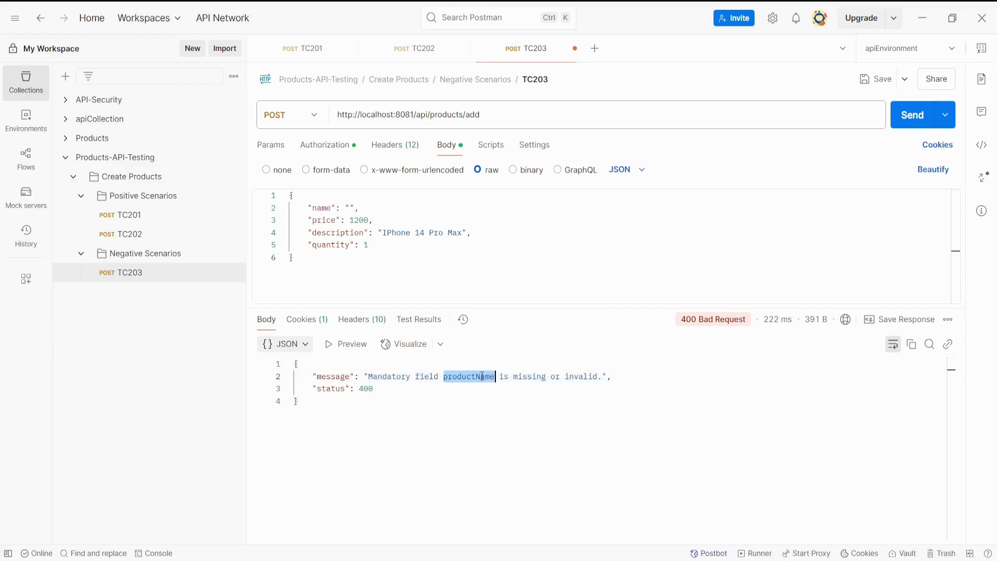
Set the name to "Laptop" and the price to null in the request body, and send the request.
left_click(351, 209)
key("ctrl+v")
type("Laptop")
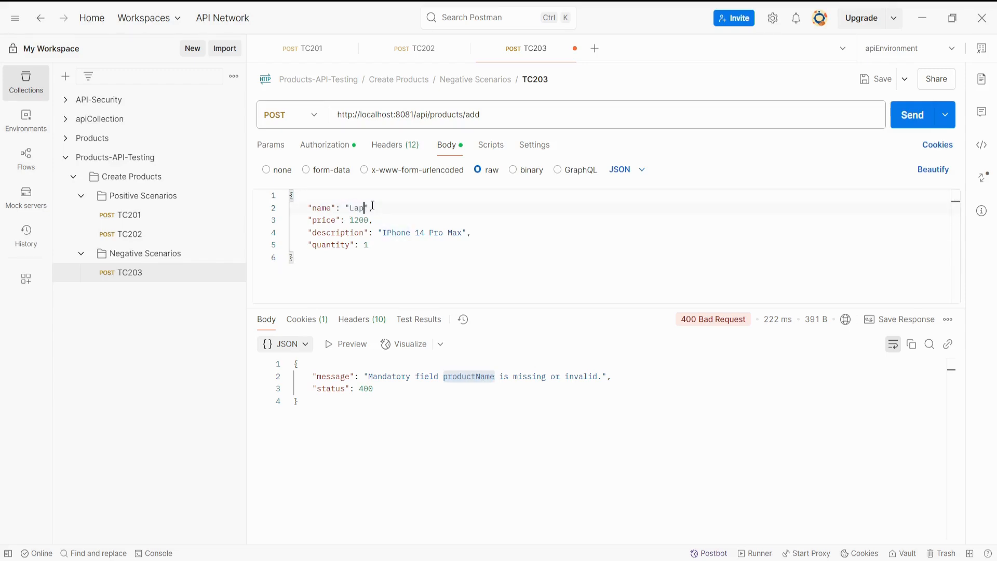
double_click(362, 220)
type("null")
left_click(905, 123)
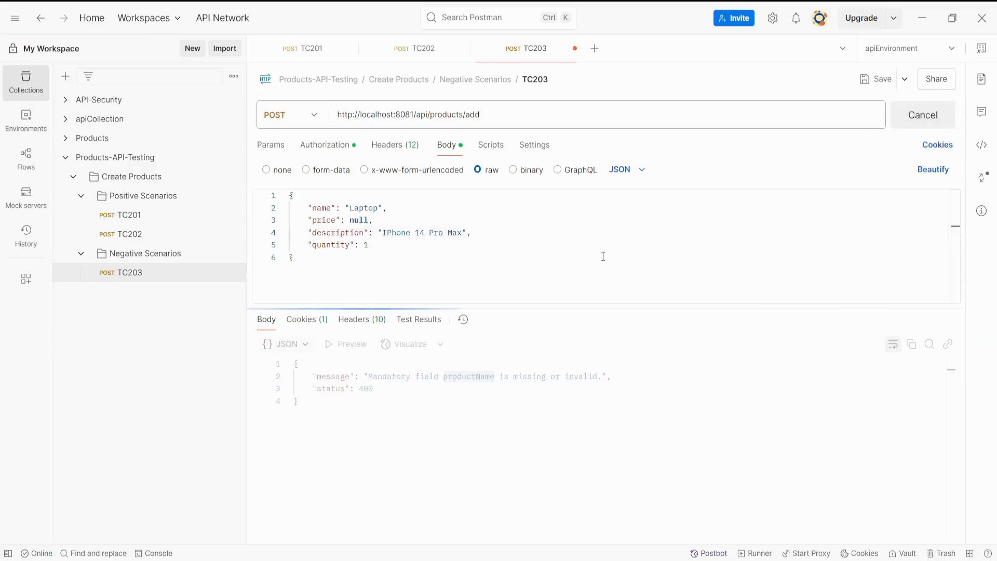
left_click(441, 399)
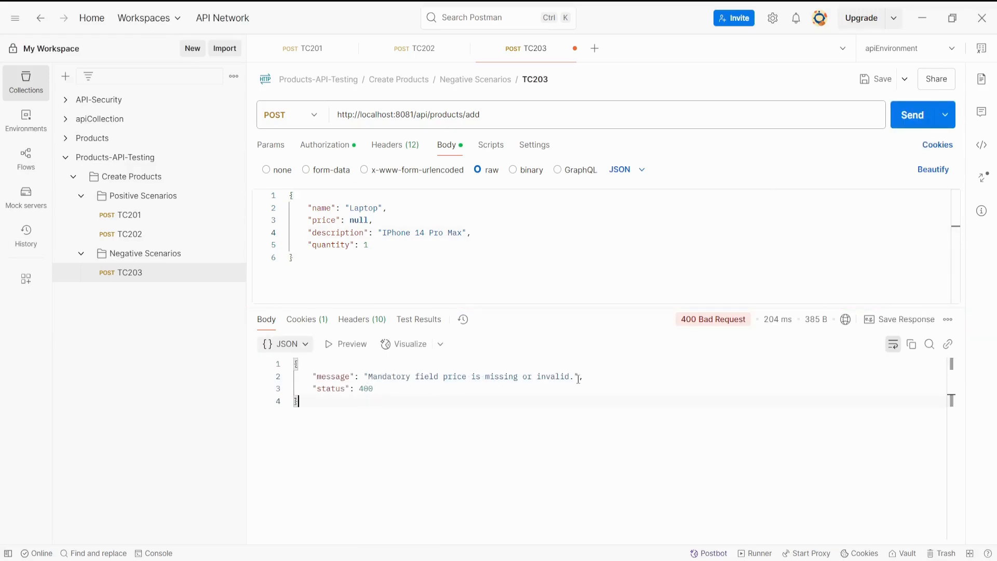
Set the price to -1200, resend the request and examine the response message.
double_click(361, 220)
type("-1200")
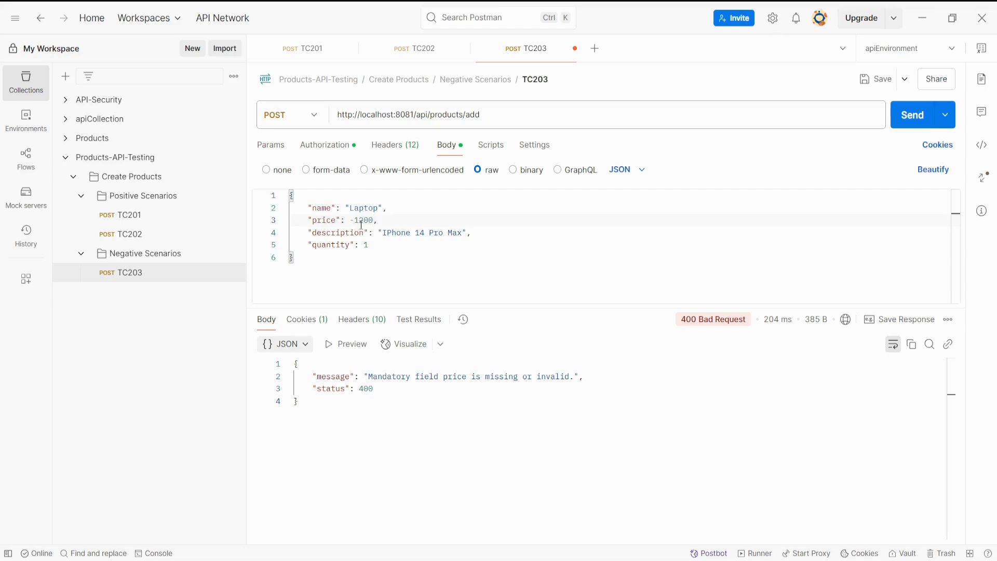
left_click(906, 117)
left_click_drag(415, 376, 504, 376)
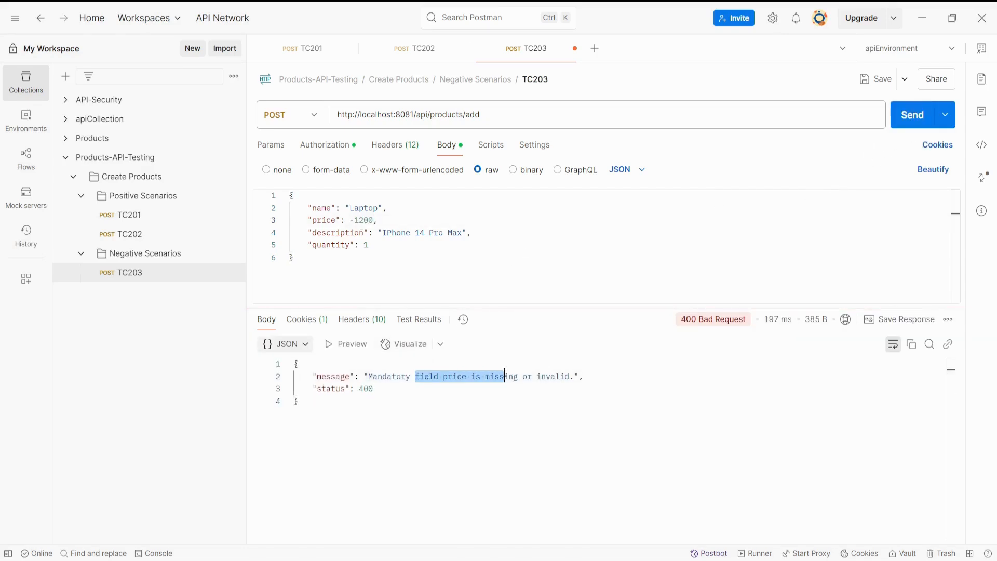
Set the price to 1200 and the quantity to null, and send the request.
left_click(355, 220)
key("BackSpace")
left_click(382, 249)
key("BackSpace")
type("null")
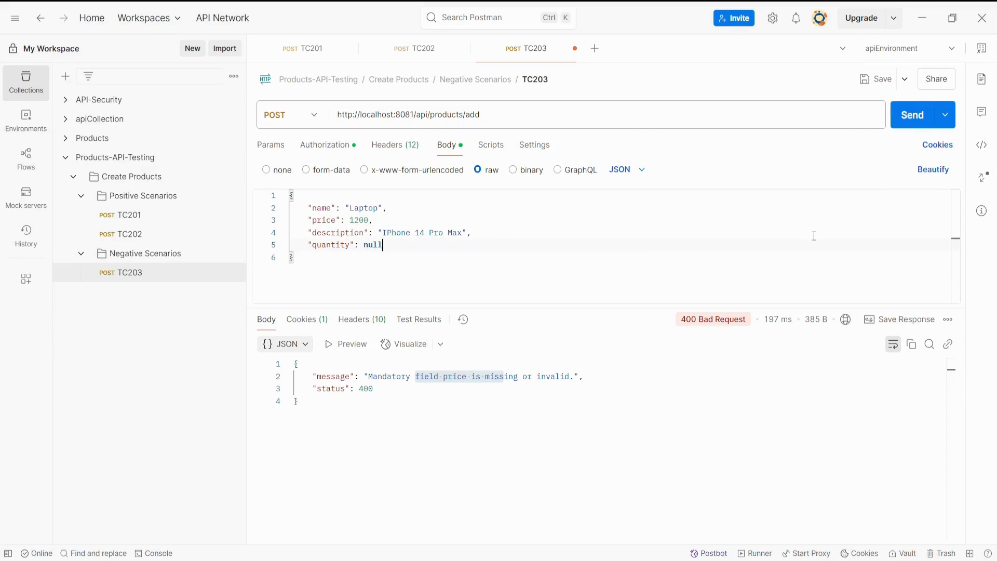
left_click(899, 120)
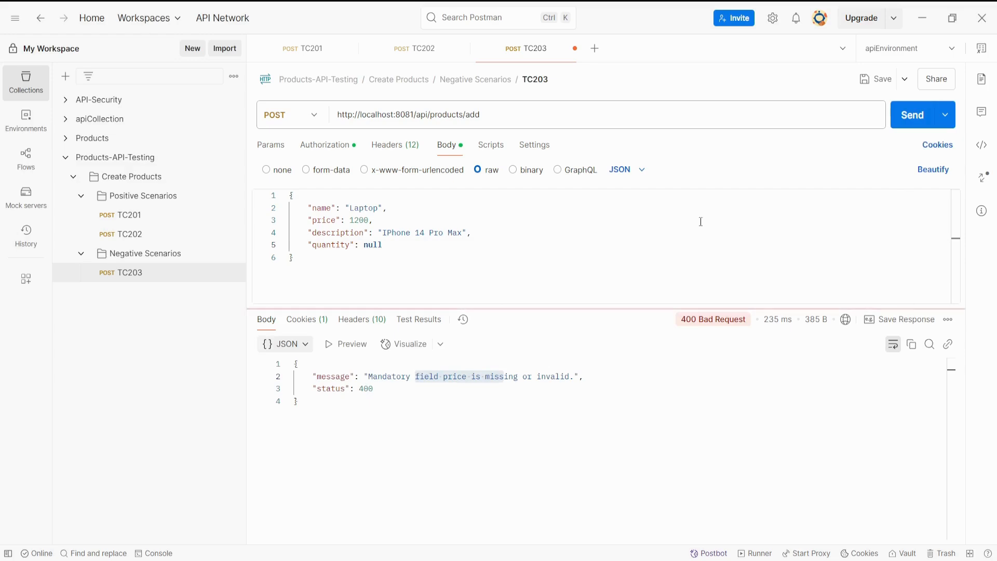
Compare the response's error message and status code with the quantity field sent in the request body.
left_click(498, 397)
left_click_drag(689, 308, 706, 310)
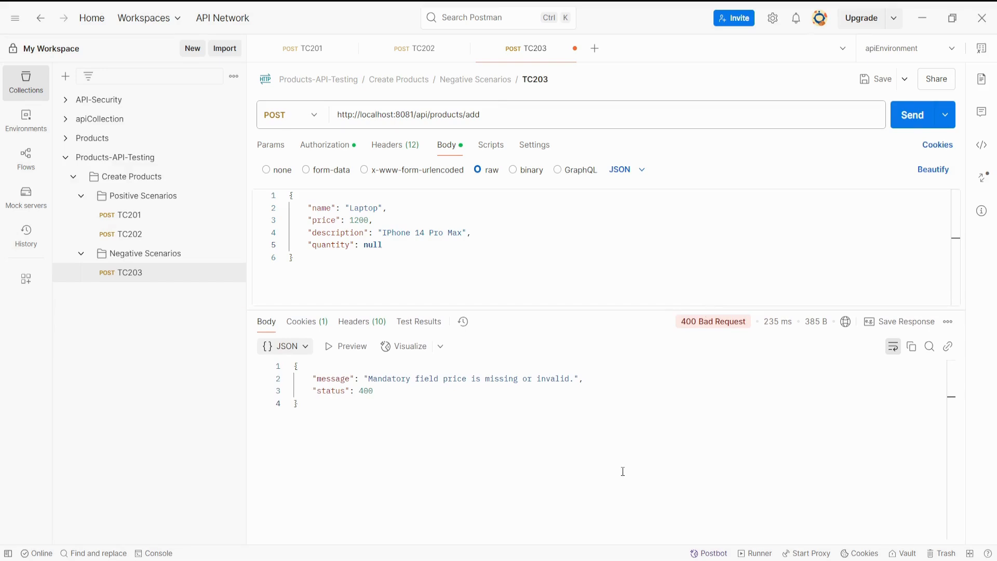
left_click_drag(366, 379, 589, 377)
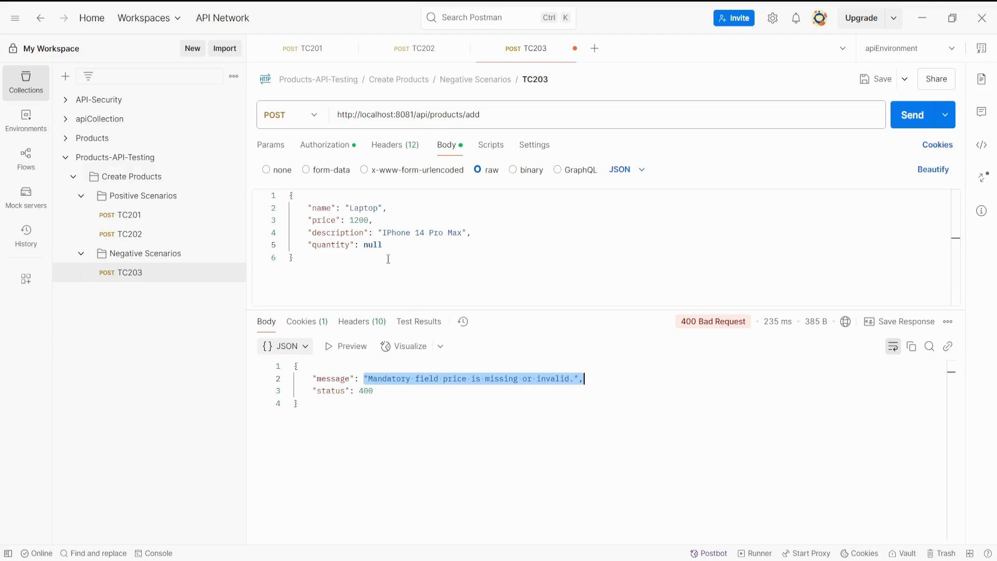
double_click(322, 244)
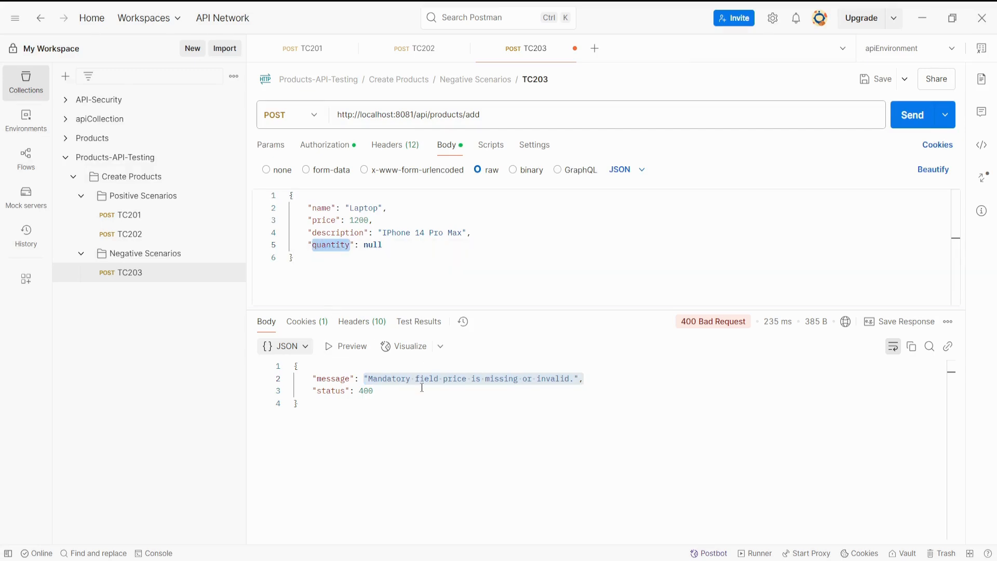
double_click(365, 390)
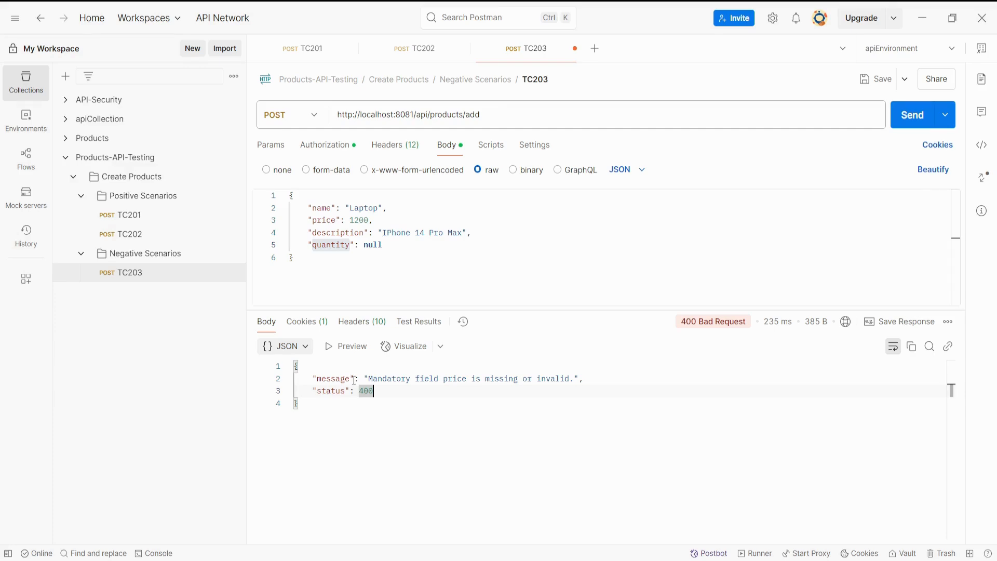
left_click_drag(383, 245, 313, 245)
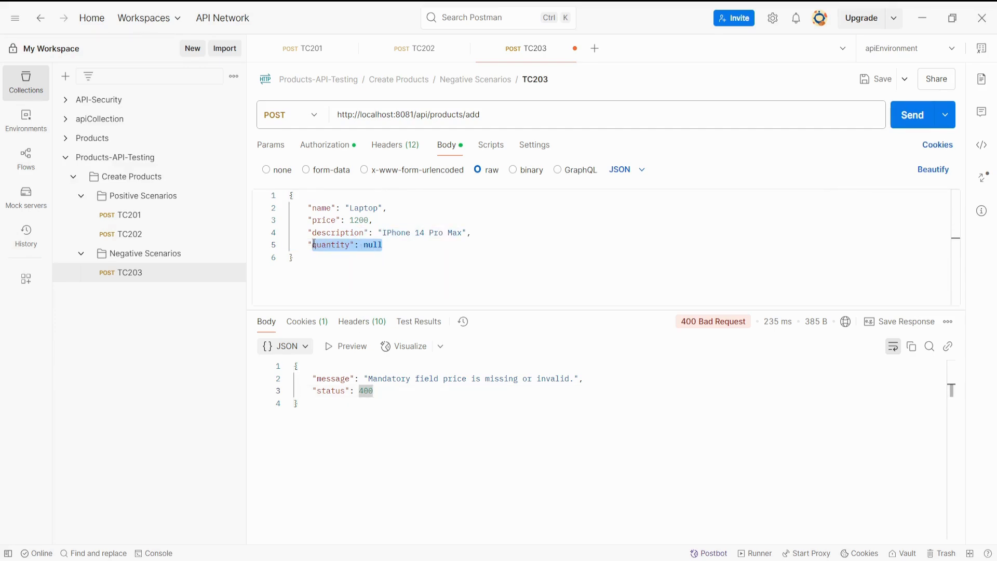
left_click(394, 244)
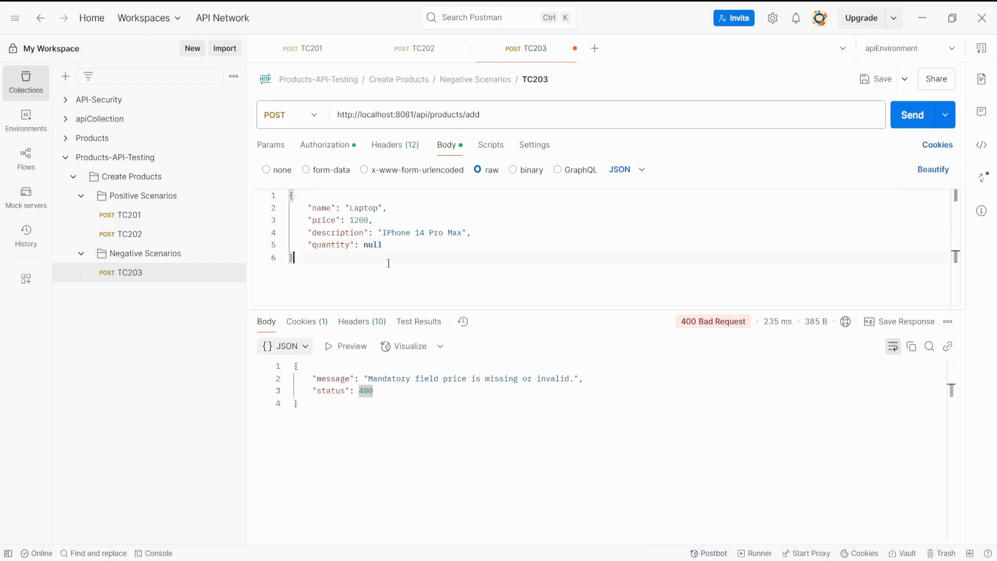
In the Confluence test case table, enter TC203's status as "Passed - Name and Price", with "Failed - quantity it is giving invalid message" on a new line.
key("alt+Tab")
type("Passed")
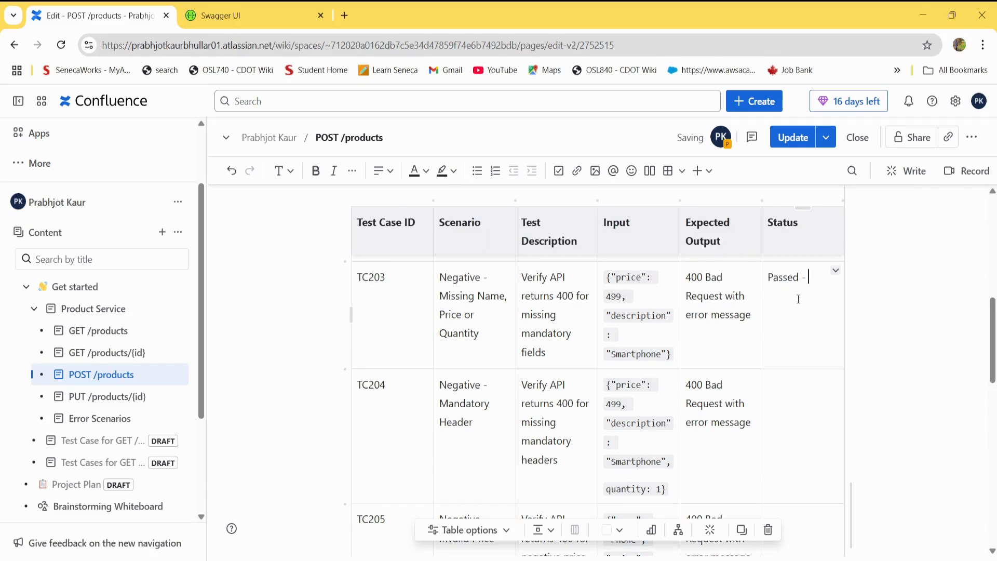
type(" - Name and Price")
key("Return")
type("Failed - quantity ")
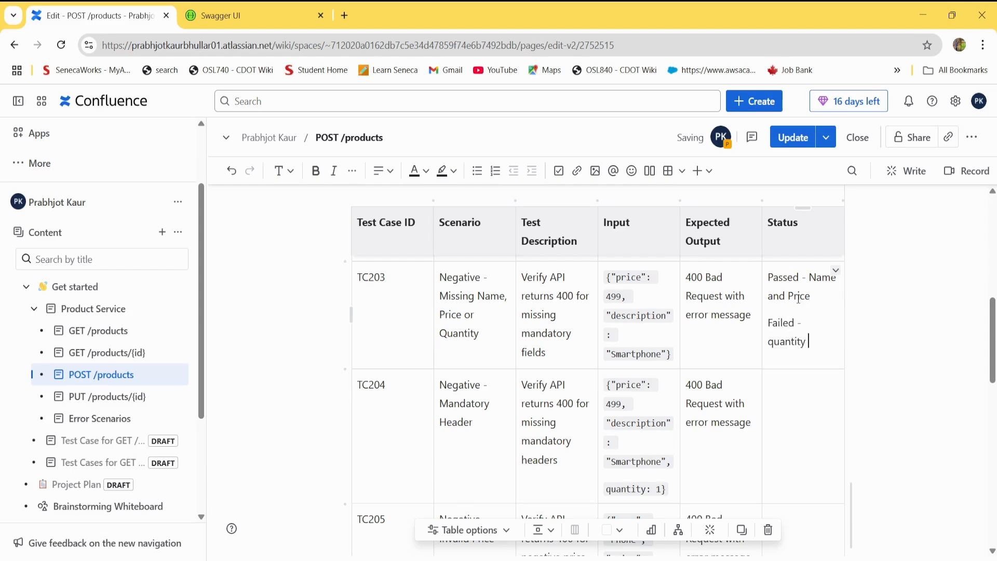
type("it is giving in")
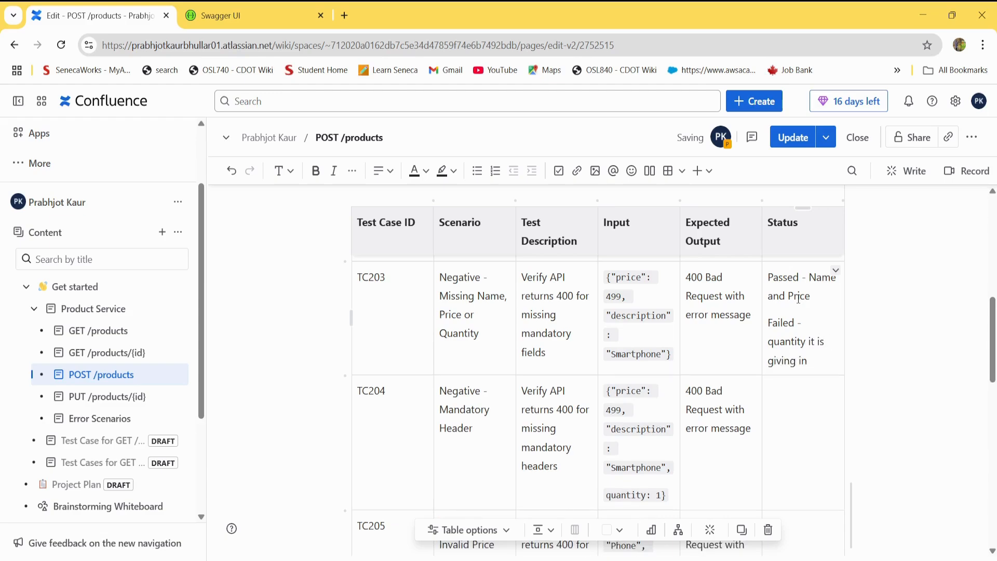
type("valid message")
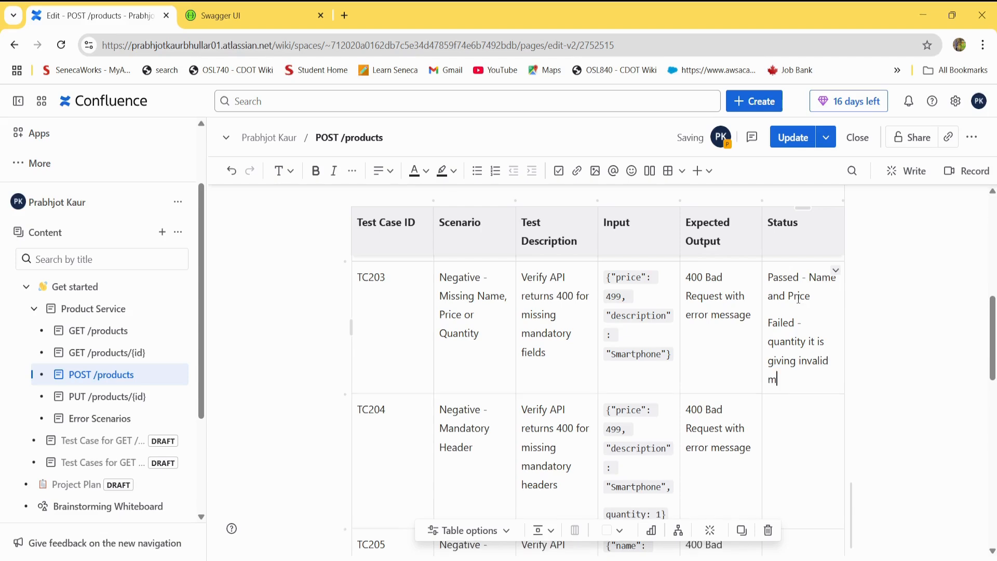
Make the word "Passed" bold in TC203's status cell.
double_click(784, 323)
left_click(793, 343)
double_click(784, 276)
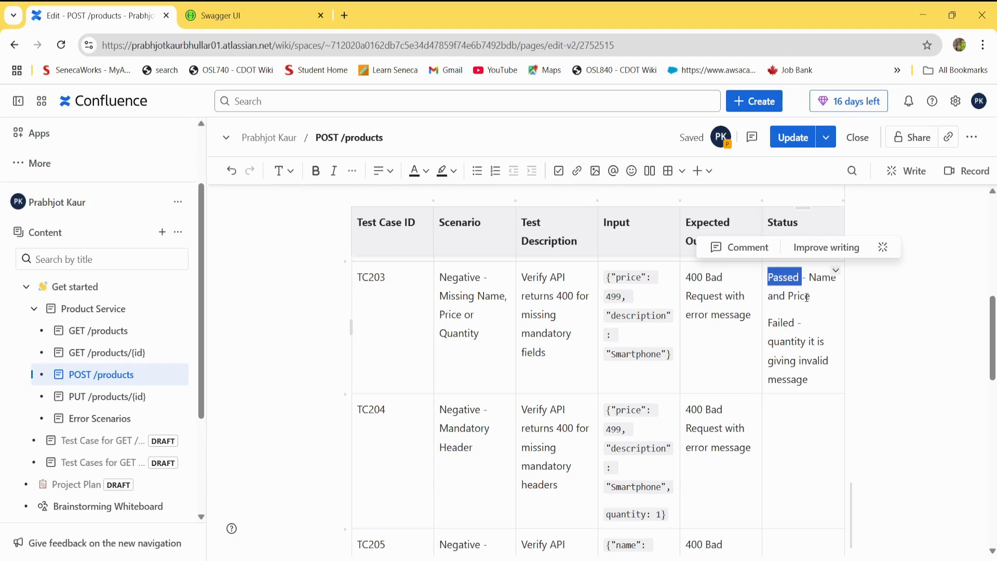
key("ctrl+b")
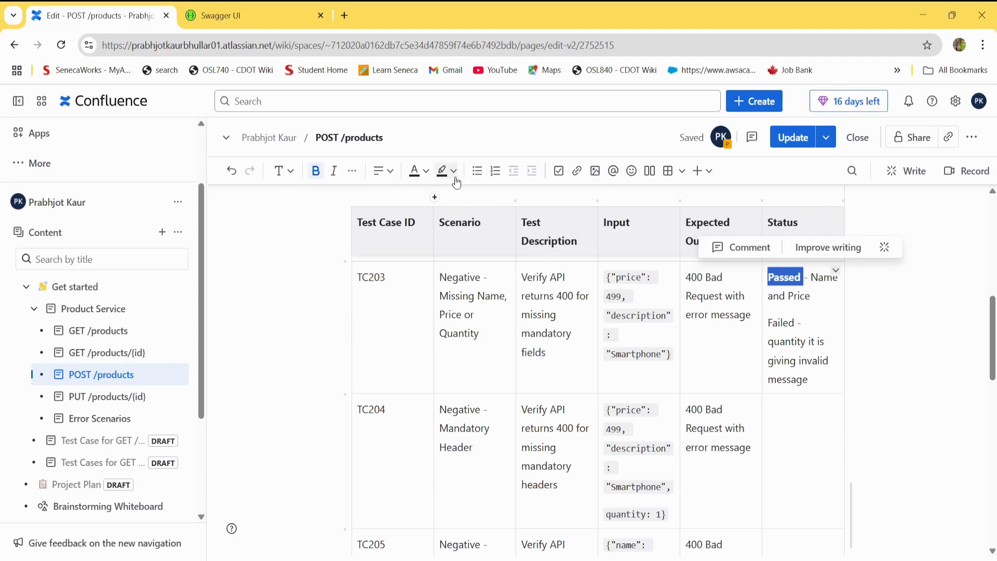
left_click(445, 172)
left_click(425, 173)
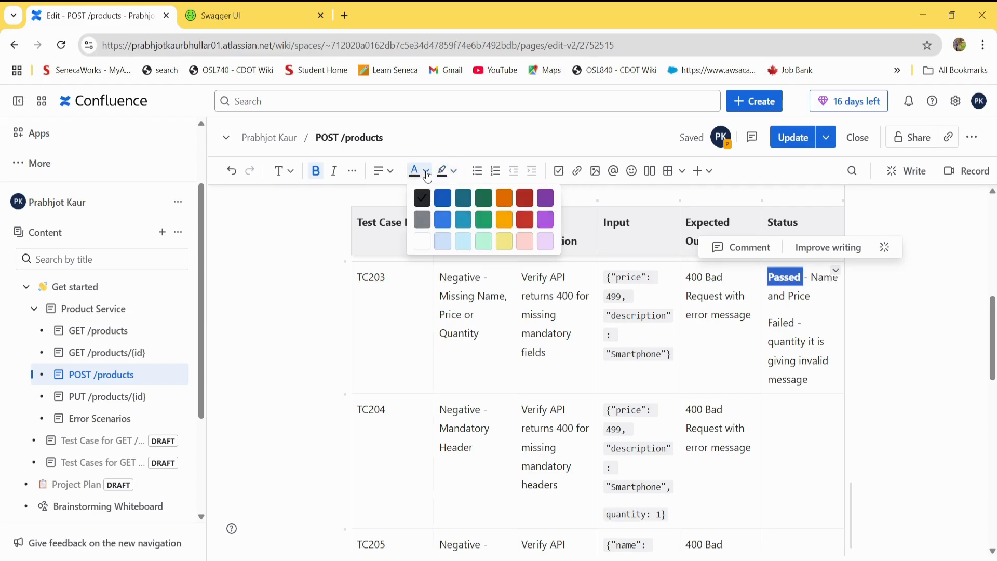
left_click(452, 176)
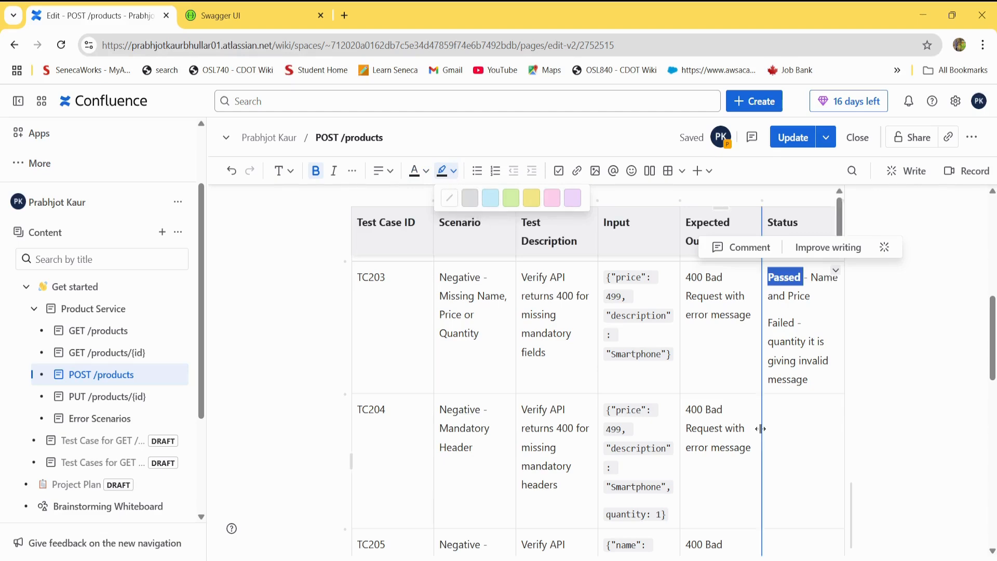
Make the word "Failed" bold and red in TC203's status cell.
left_click(796, 362)
double_click(780, 323)
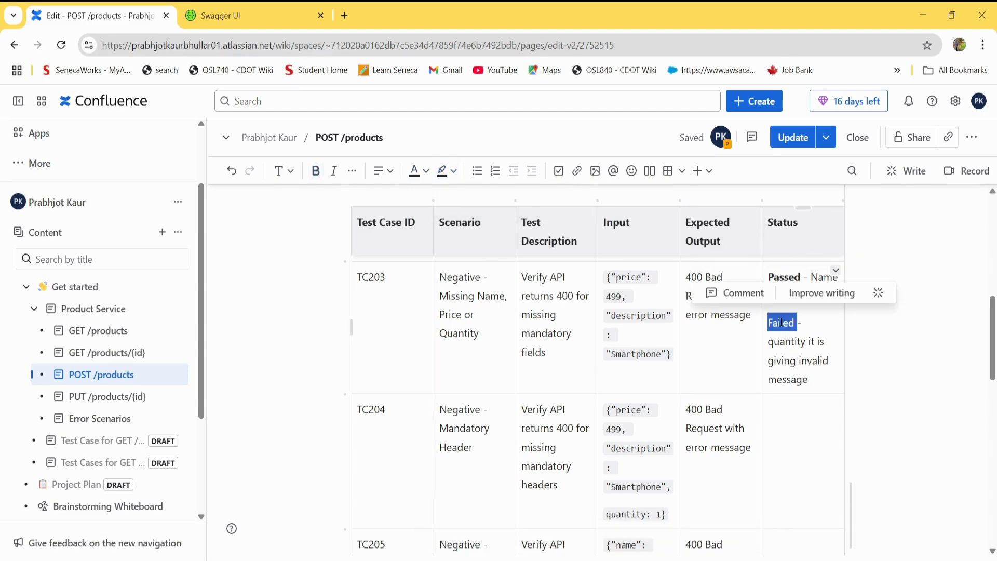
key("ctrl+b")
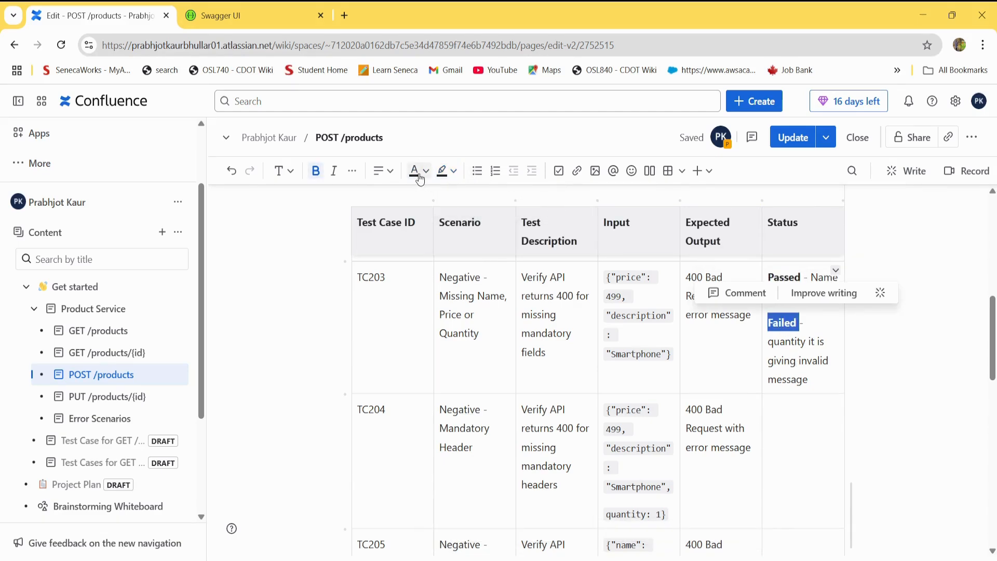
left_click(425, 178)
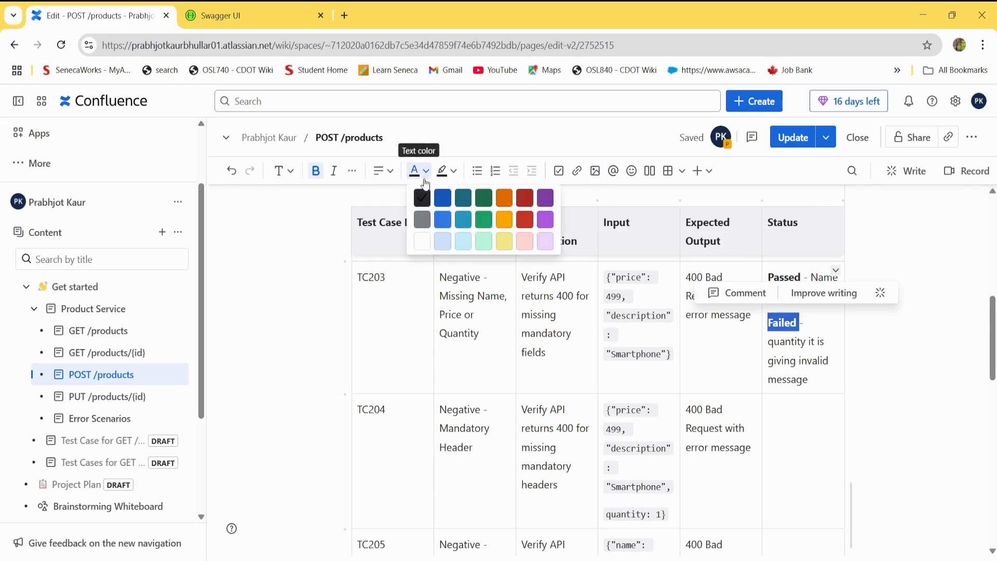
left_click(525, 220)
left_click(796, 360)
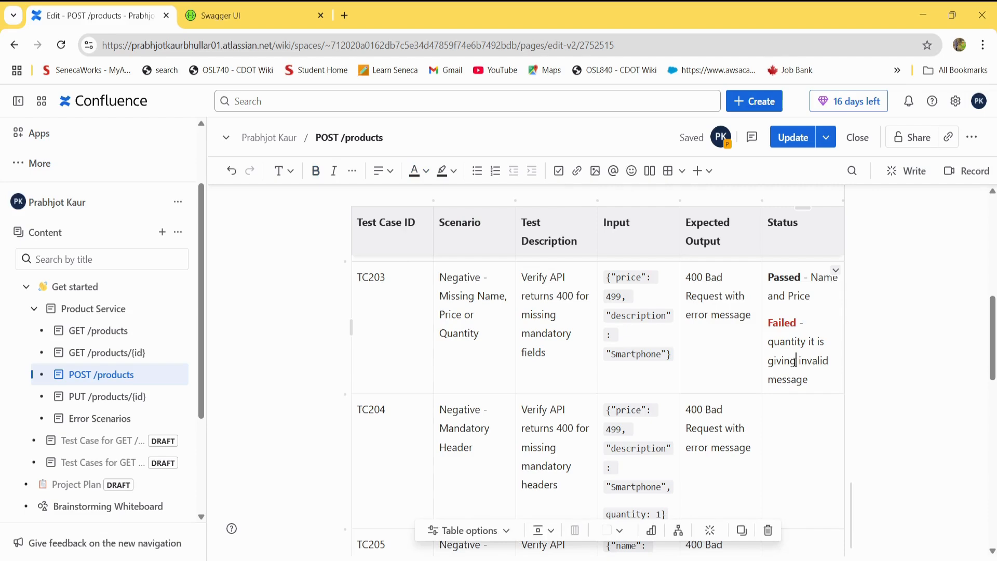
Color the word "Passed" green in TC203's status cell.
double_click(782, 278)
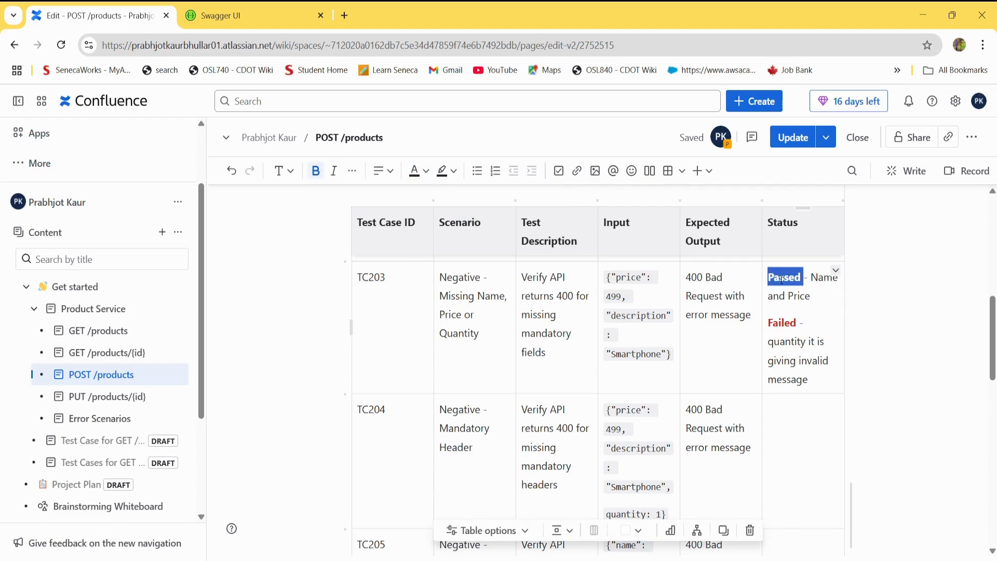
left_click(423, 173)
left_click(483, 219)
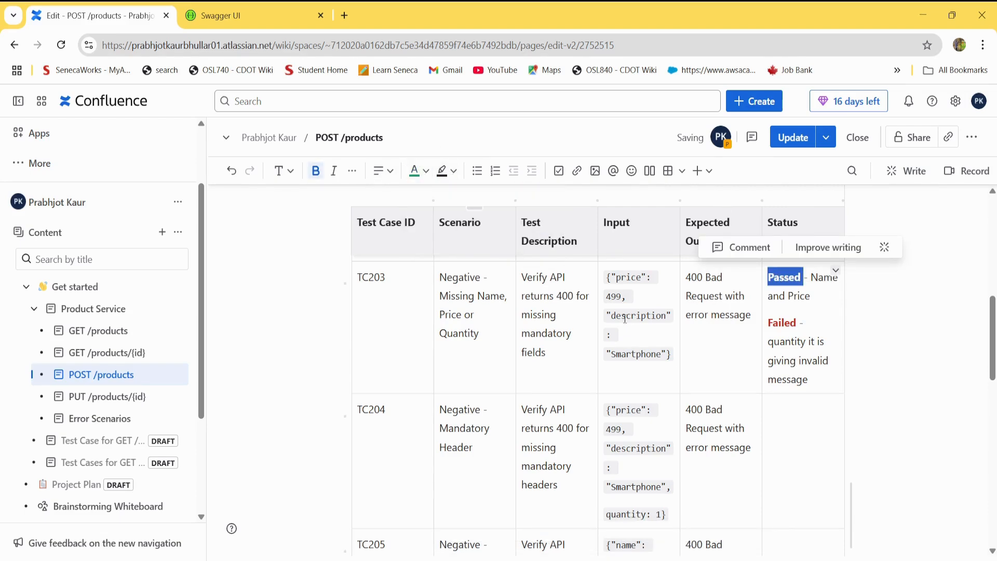
left_click(809, 411)
Review the TC204 mandatory header scenario and check the required header parameters of the add products endpoint in Swagger UI.
left_click_drag(994, 375, 994, 401)
left_click(489, 348)
left_click(250, 14)
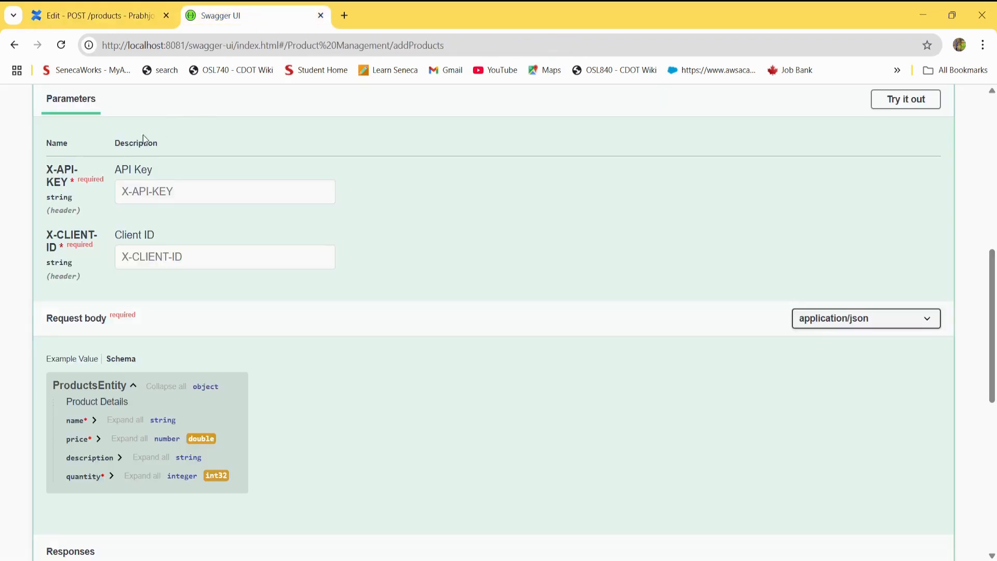
left_click(115, 18)
Save the TC203 request in Postman and duplicate it within Negative Scenarios as TC204.
key("alt+Tab")
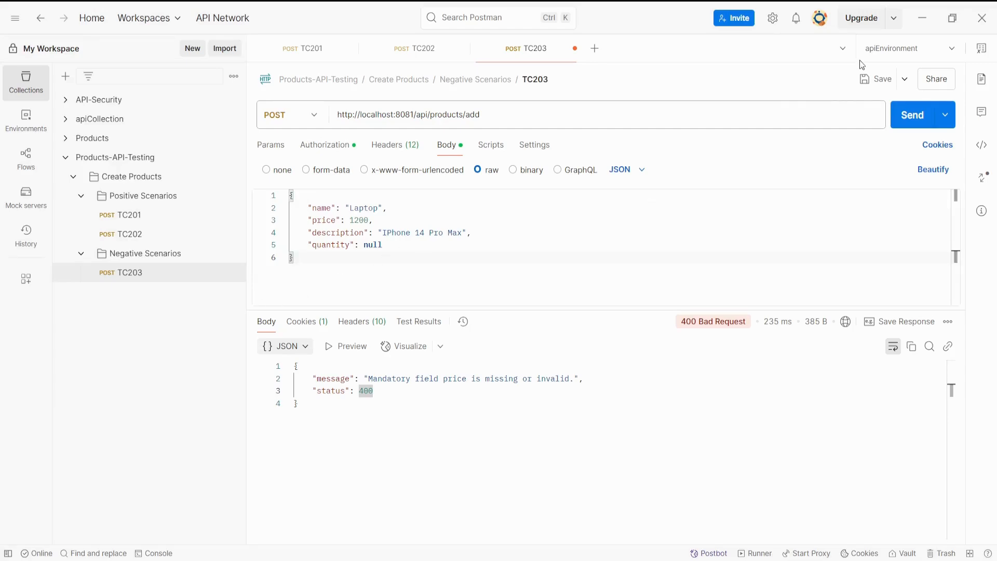
left_click(868, 81)
left_click(232, 274)
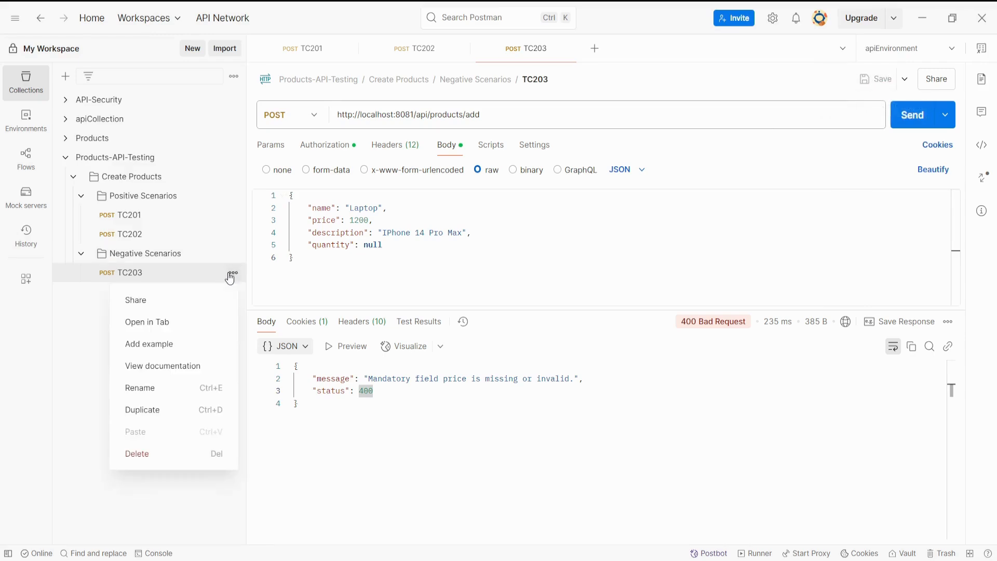
left_click(199, 411)
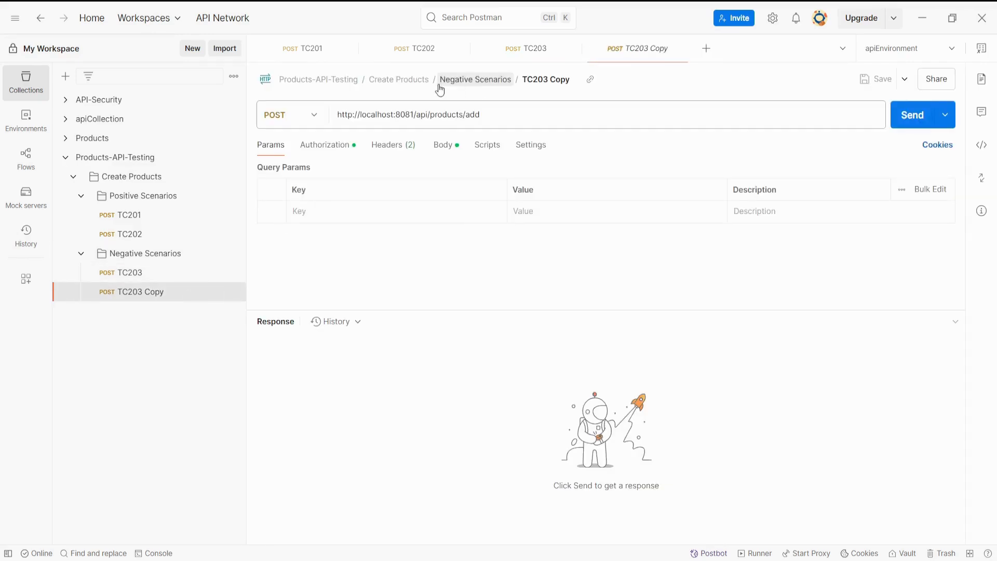
left_click(553, 78)
key("End")
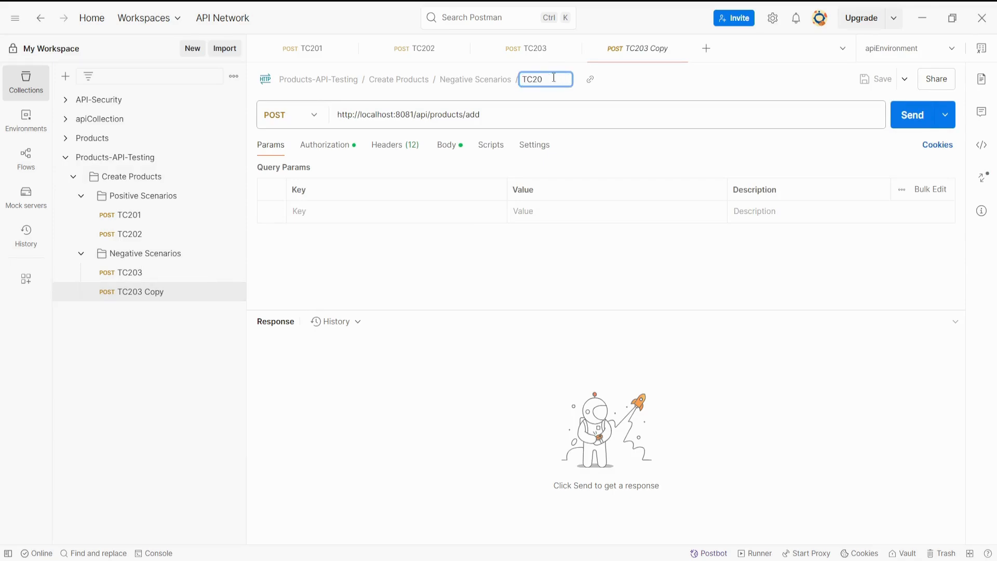
key("Return")
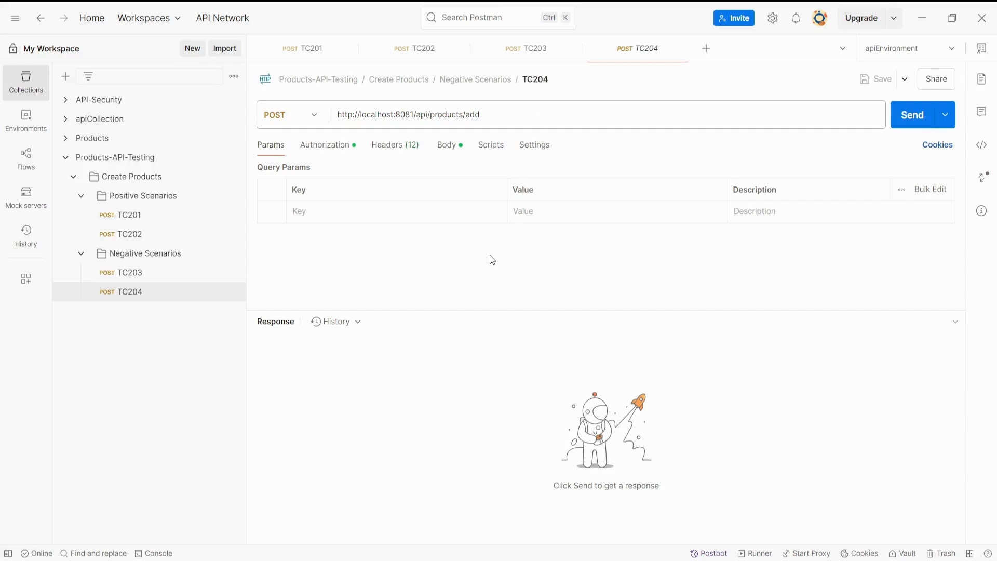
Remove the null quantity value from TC204's request body.
left_click(446, 148)
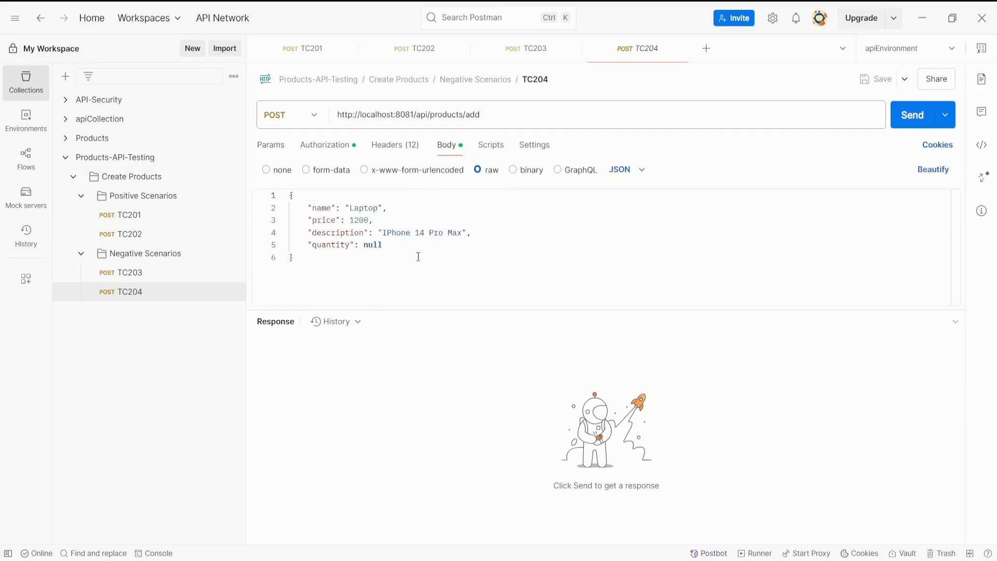
double_click(382, 245)
key("BackSpace")
Disable the X-API-KEY and X-CLIENT-ID headers in TC204 and send the request.
left_click(390, 150)
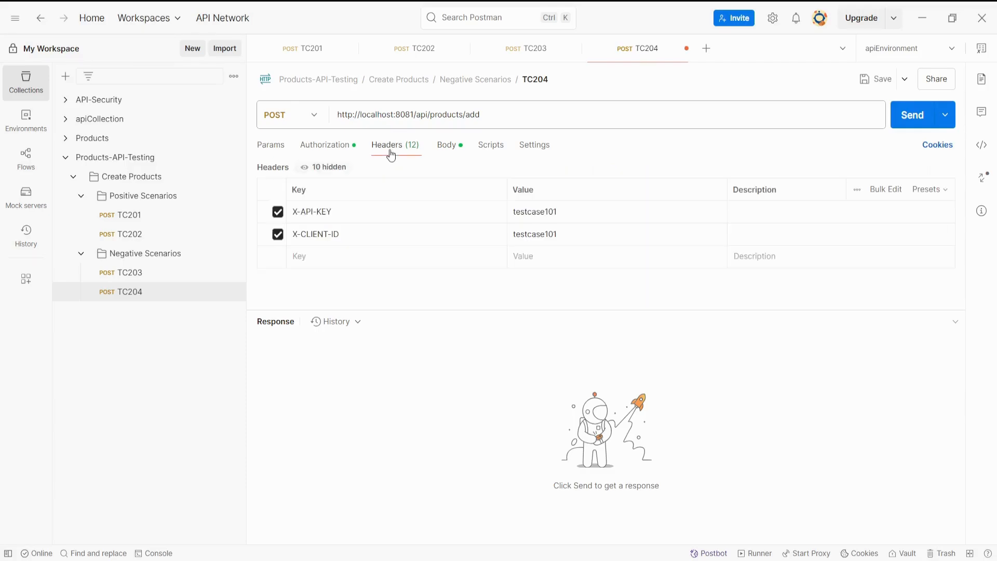
left_click(278, 211)
left_click(278, 235)
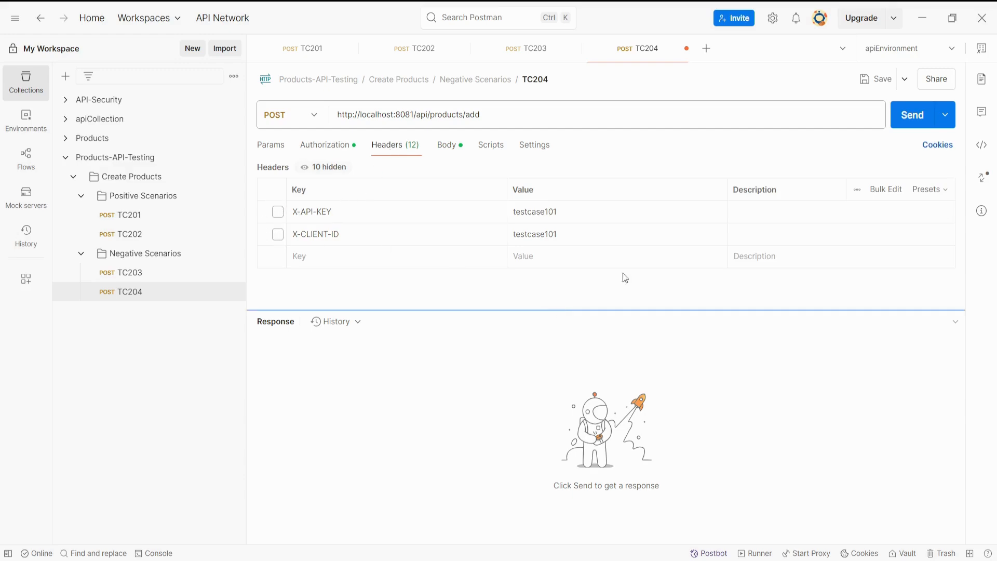
left_click(913, 115)
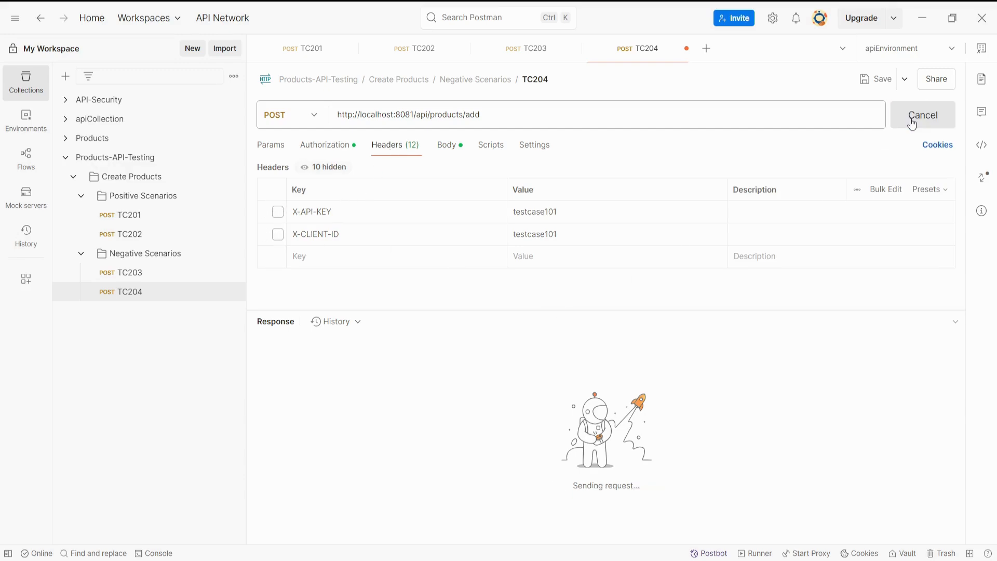
Examine the status code and error message of TC204's response, and save the request.
left_click_drag(682, 321, 744, 322)
left_click_drag(368, 416, 603, 415)
left_click(559, 439)
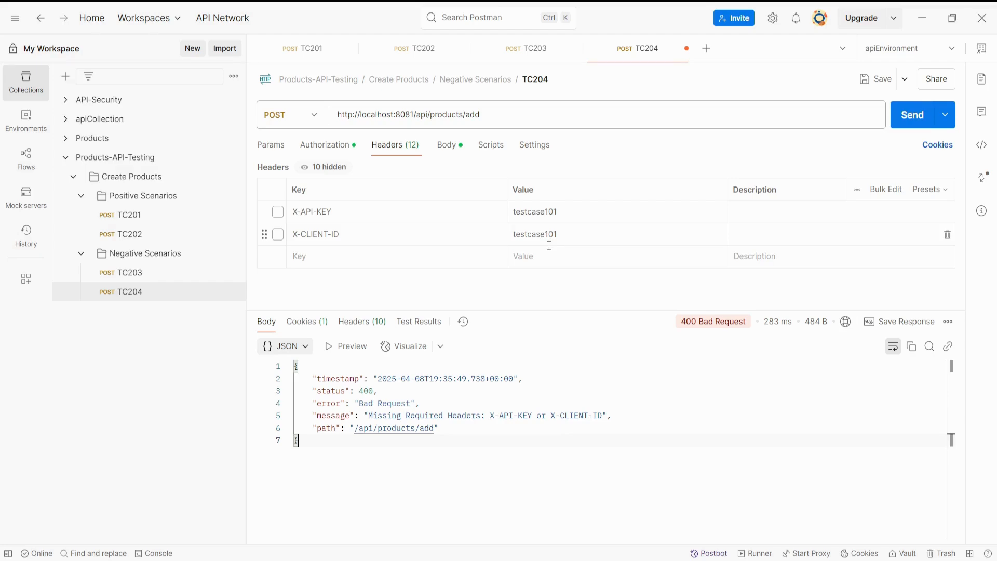
left_click(866, 78)
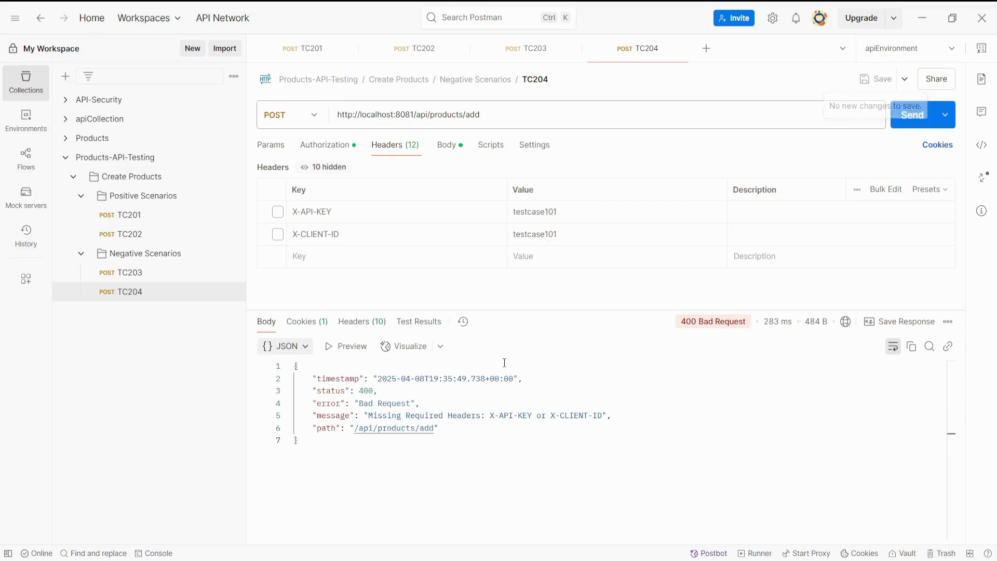
Record "Passed" as TC204's status in the Confluence test case table.
key("alt+Tab")
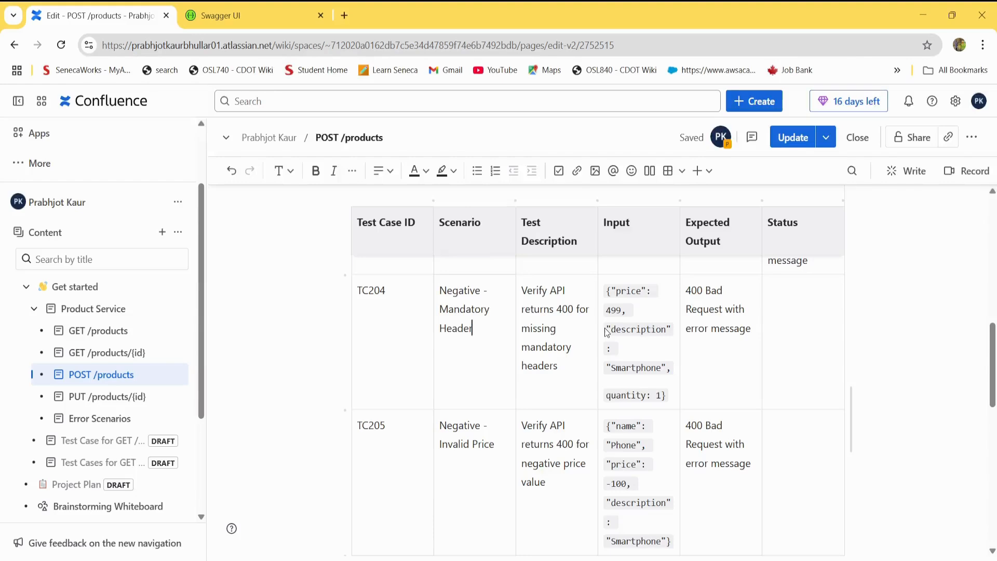
left_click(795, 330)
type("Passed")
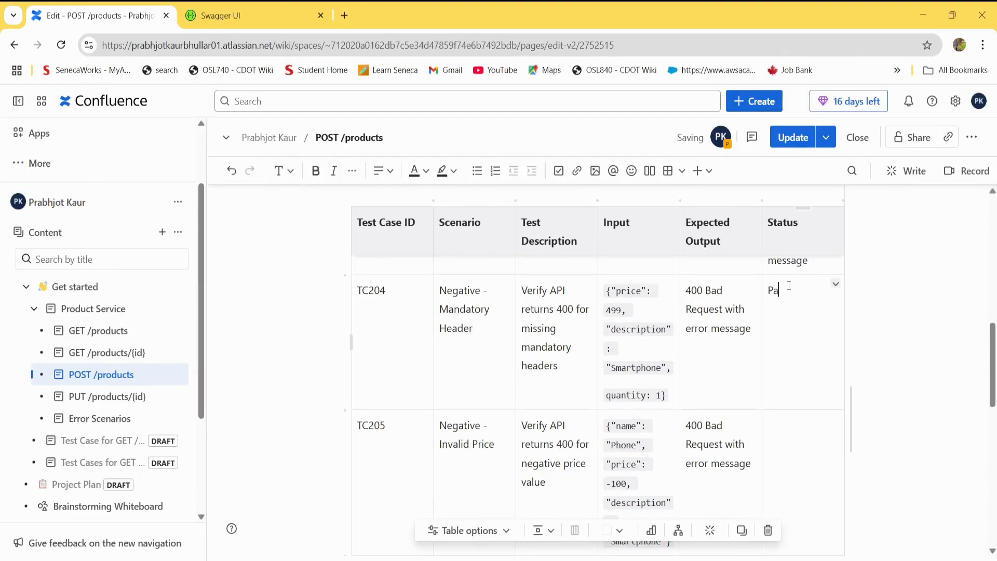
Review the test description and negative price input of TC205 in the table.
left_click(811, 458)
scroll(994, 426, "down", 3)
left_click_drag(994, 426, 993, 422)
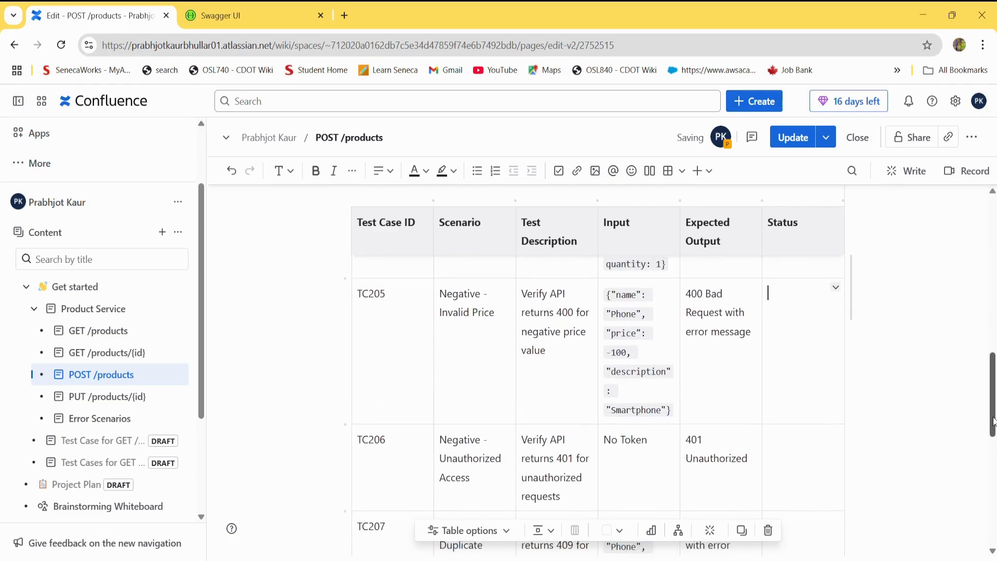
left_click_drag(543, 336, 549, 351)
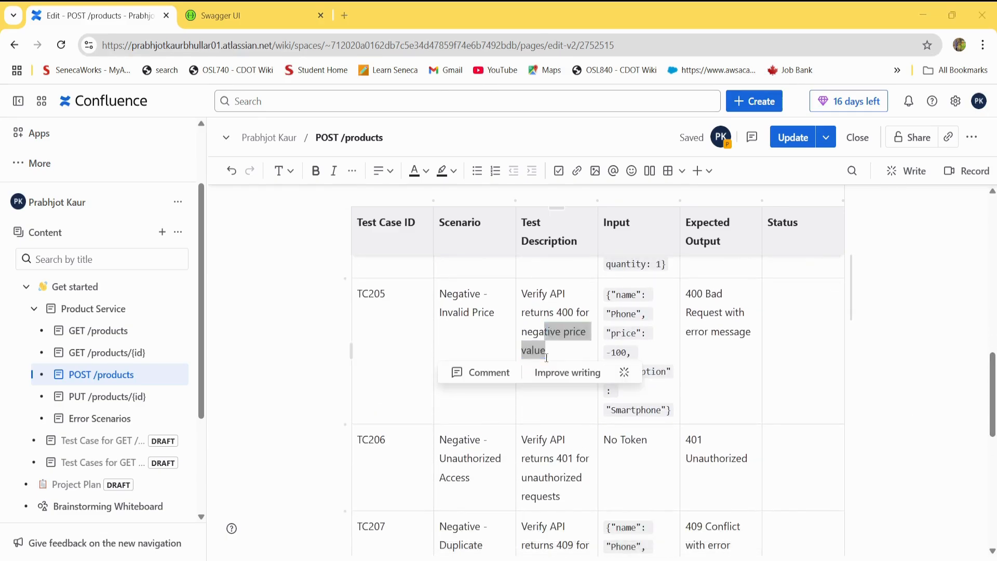
Open the TC203 request in Postman and check the price field in its body.
key("alt+Tab")
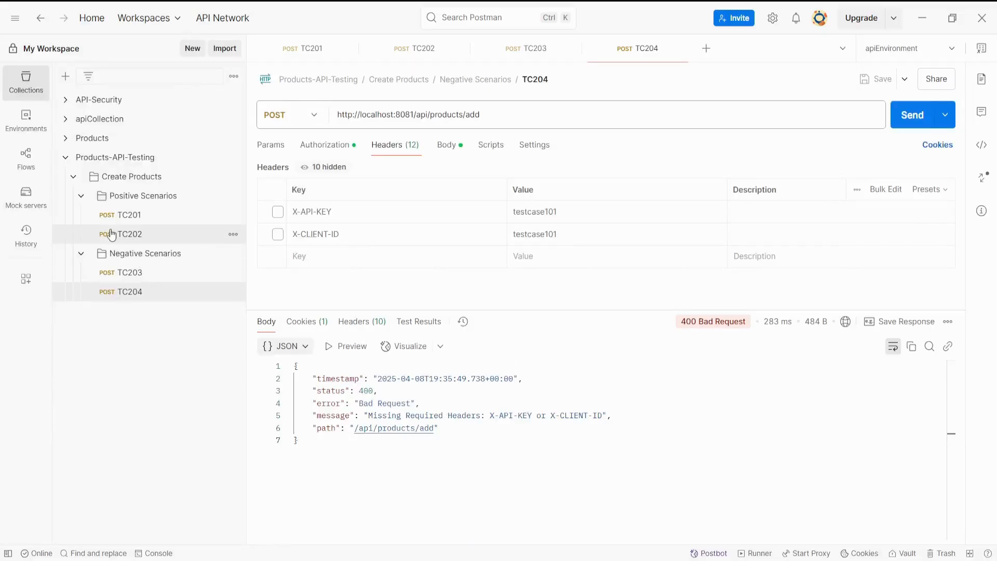
left_click(137, 275)
left_click(392, 253)
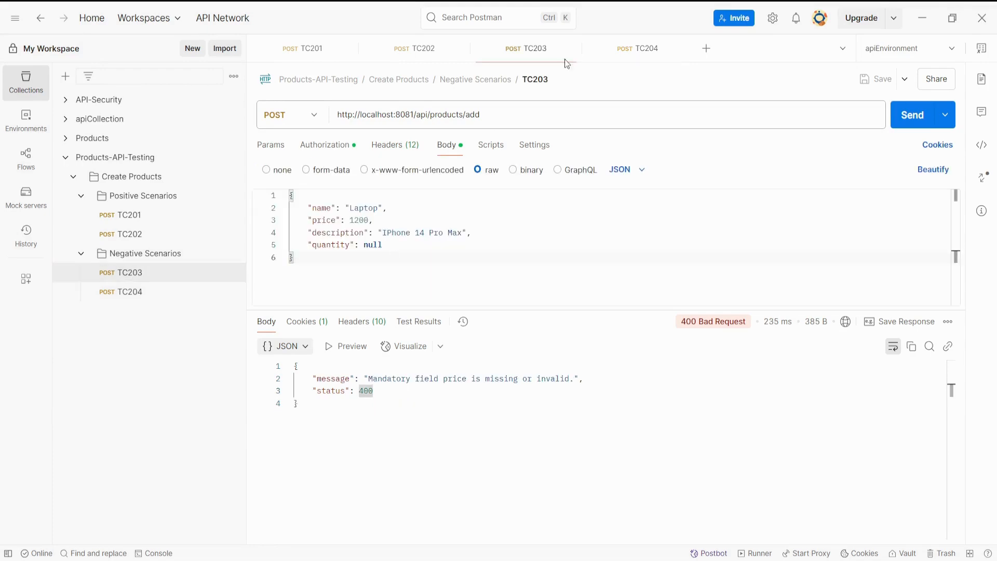
double_click(352, 221)
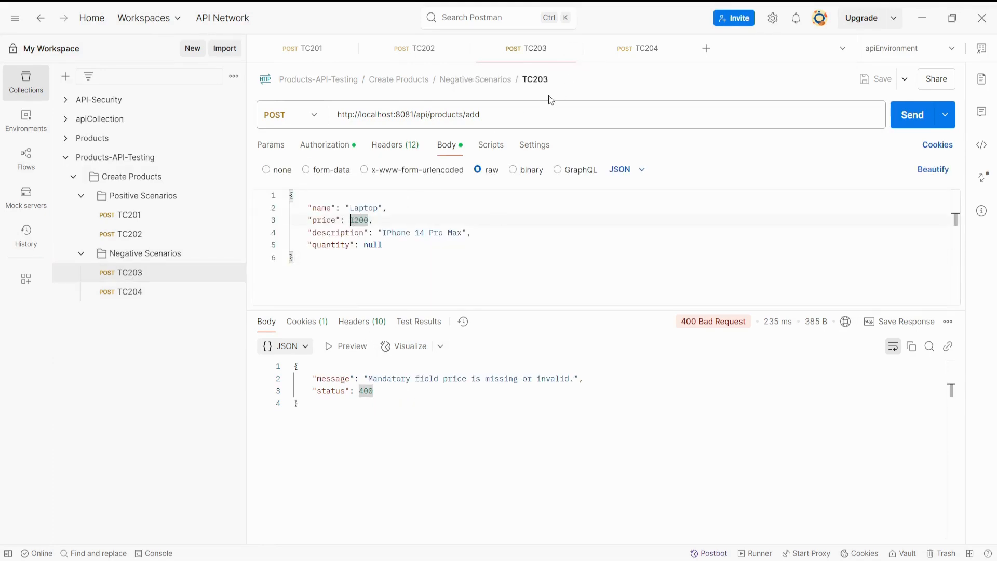
Rename the TC203 request to "TC203 & TC205".
left_click(550, 79)
left_click(551, 79)
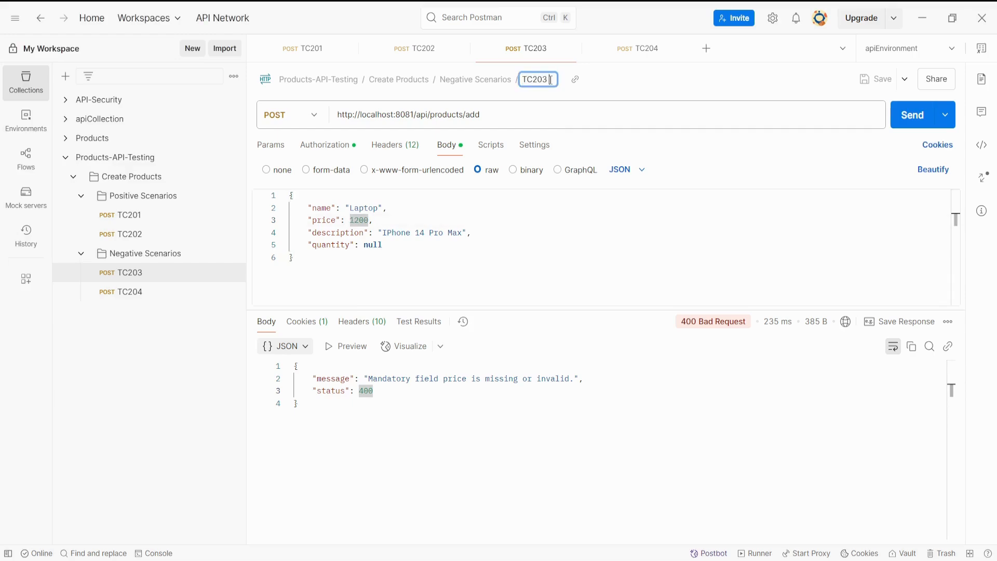
type("& TC205")
left_click(663, 461)
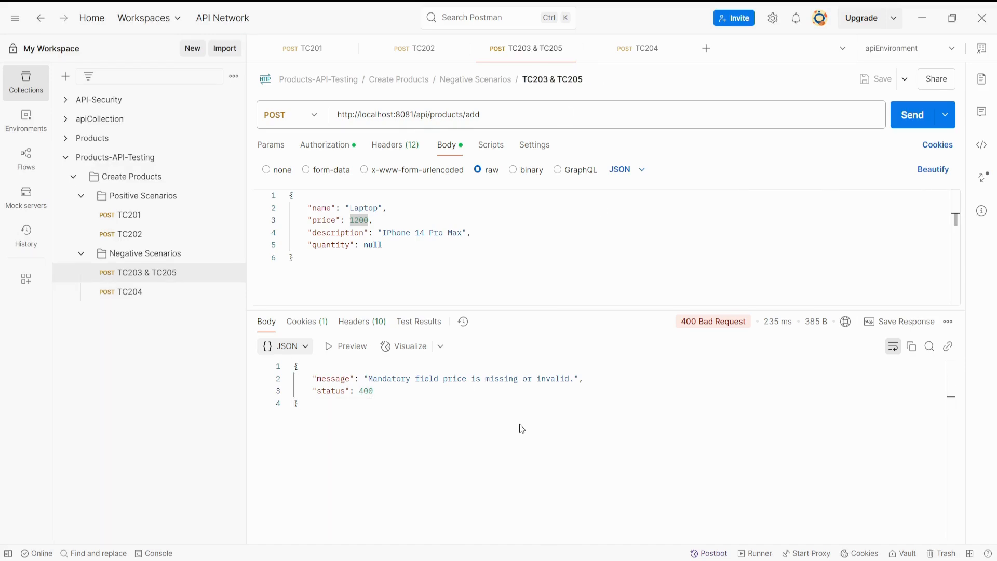
Record "Passed" as TC205's status in the Confluence test case table.
key("alt+Tab")
left_click(796, 304)
type("Passed")
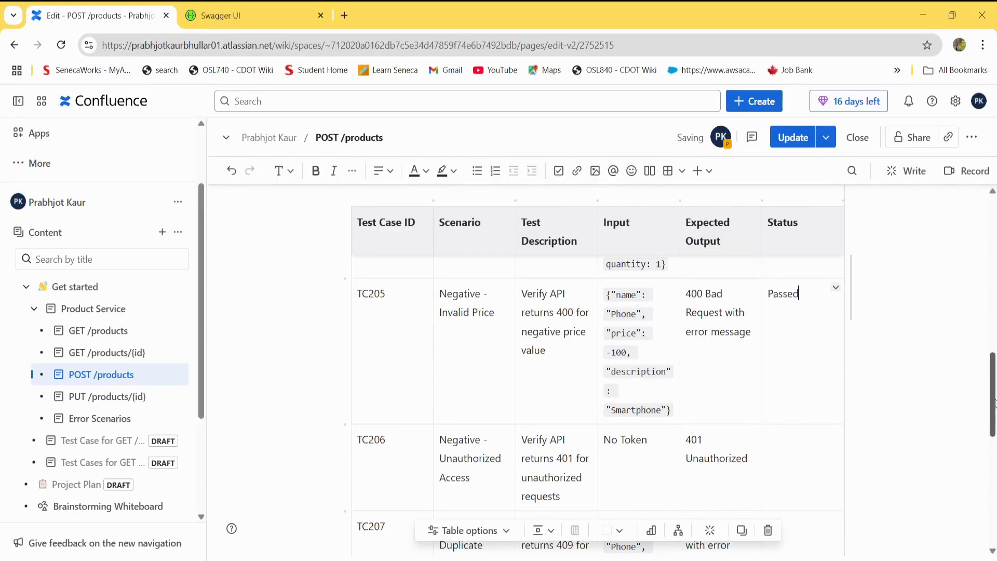
Review TC206's unauthorized access scenario, description, input and expected output in the test case table.
left_click_drag(994, 399, 994, 423)
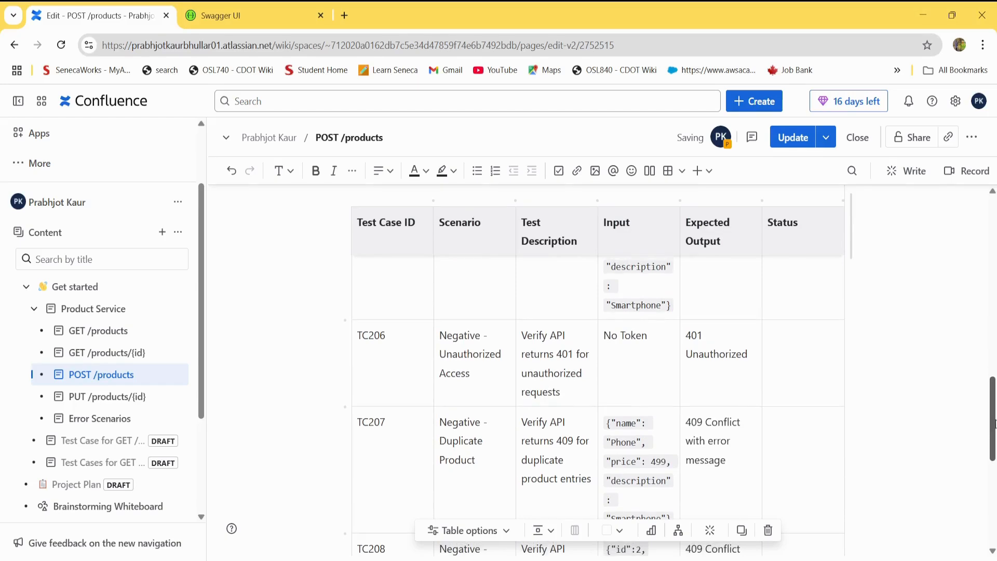
left_click(802, 351)
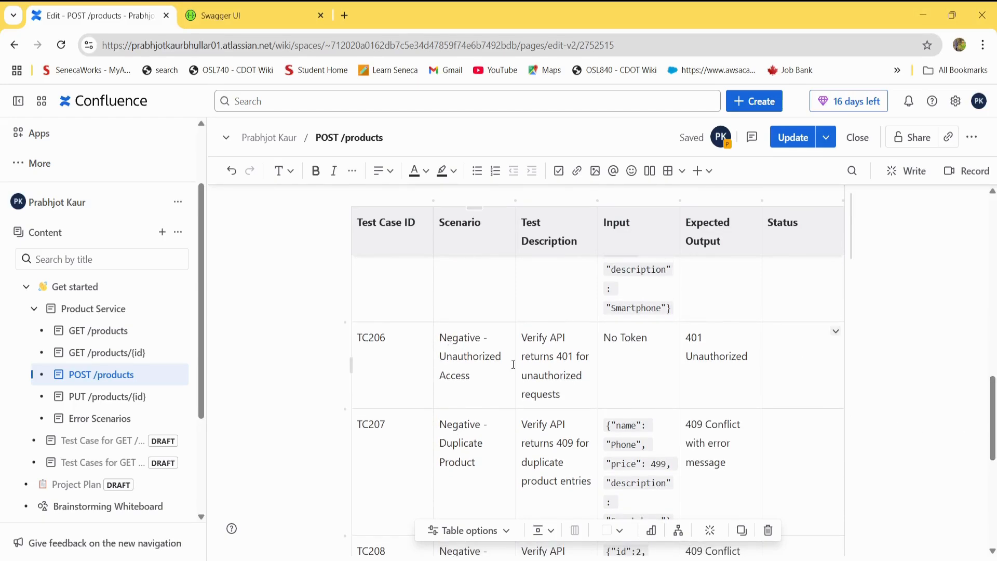
left_click_drag(457, 356, 470, 379)
left_click_drag(549, 343, 575, 421)
left_click(660, 361)
left_click(715, 363)
Switch to Postman, duplicate the TC204 request and rename the copy to "TC206".
key("alt+Tab")
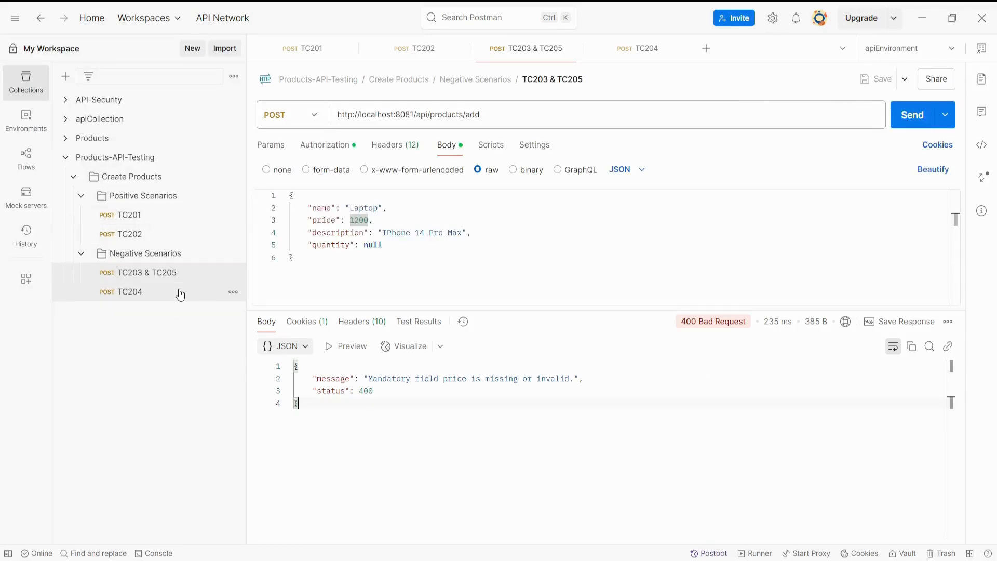
left_click(224, 296)
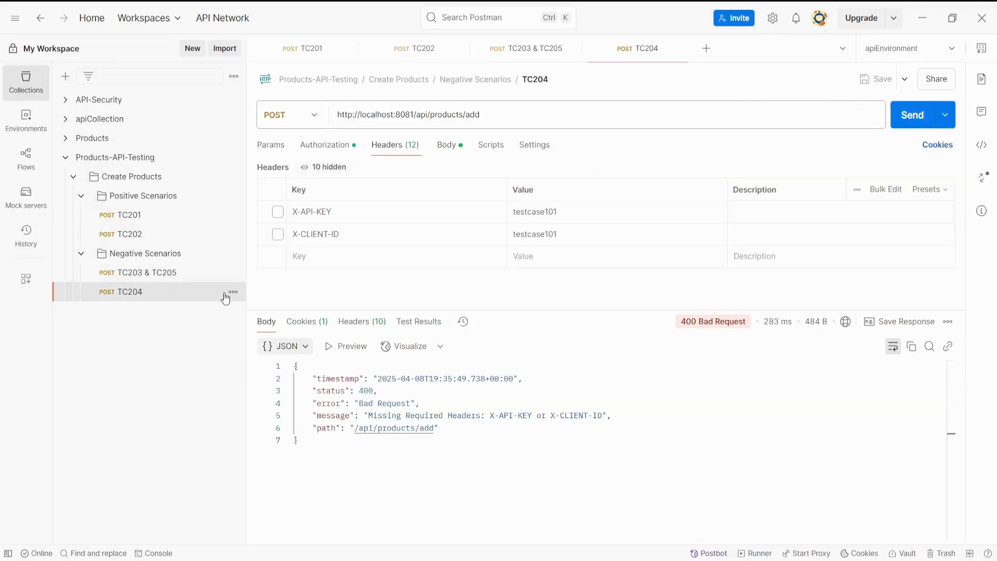
left_click(232, 292)
left_click(182, 427)
left_click(564, 81)
type("TC20")
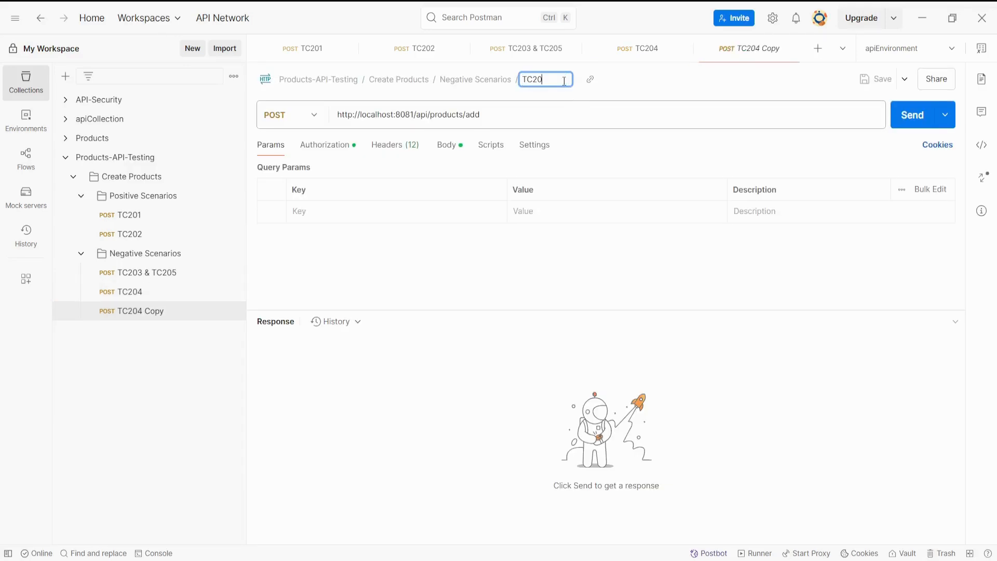
key("Return")
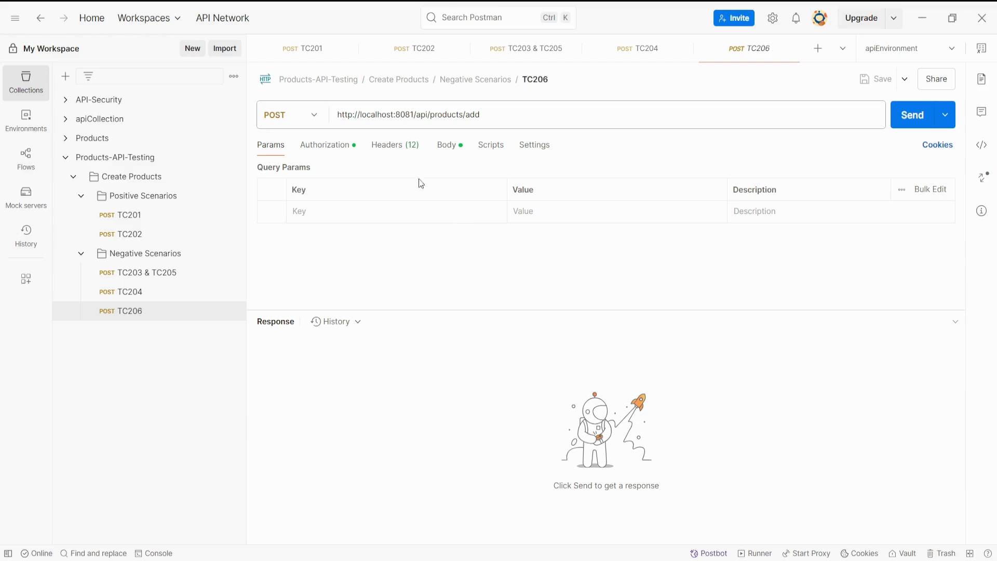
Enable the X-API-KEY and X-CLIENT-ID headers in the TC206 request.
left_click(445, 146)
left_click(393, 145)
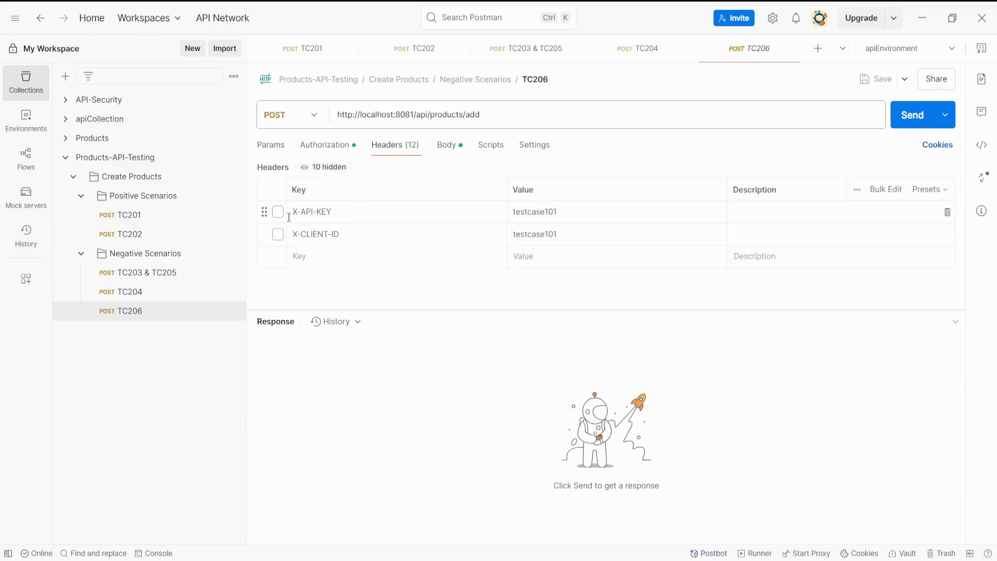
left_click(278, 212)
left_click(278, 234)
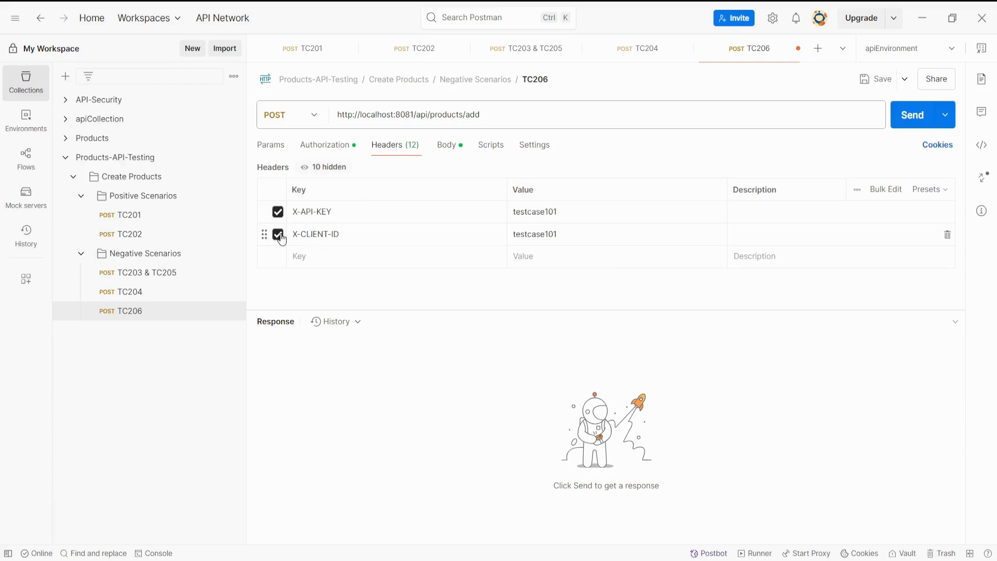
Set the TC206 request's authorization type to No Auth and send the request.
left_click(339, 146)
left_click(298, 189)
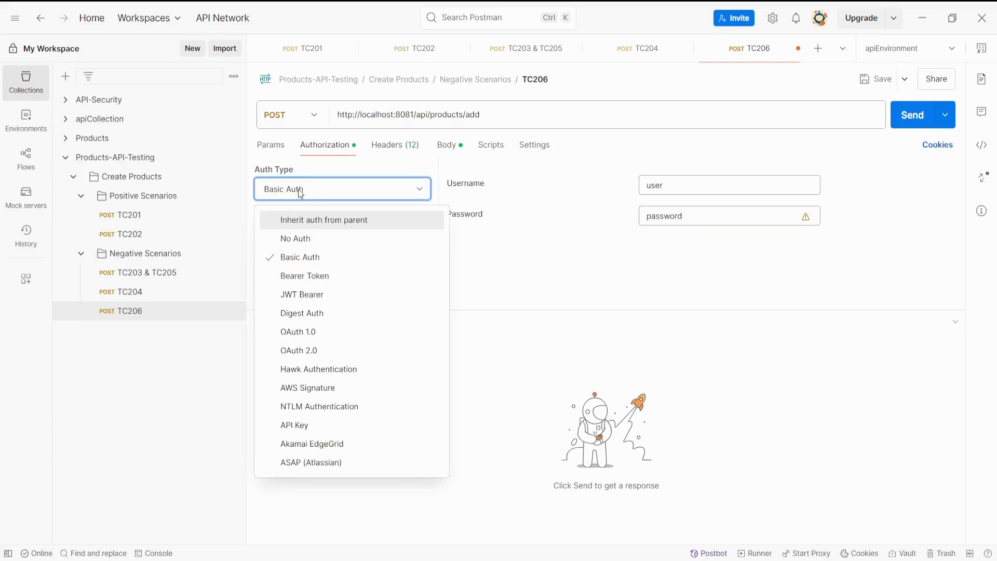
left_click(303, 239)
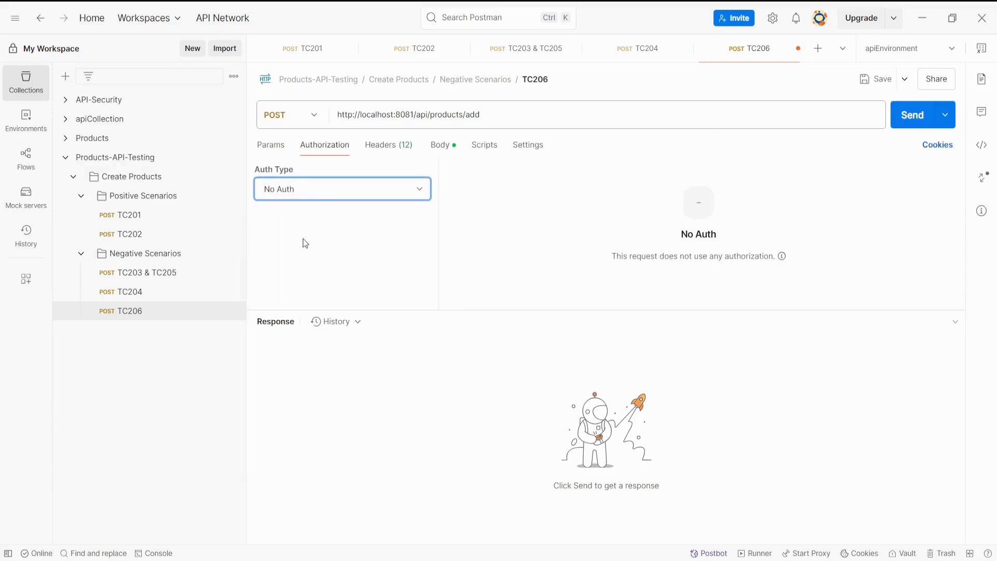
left_click(910, 125)
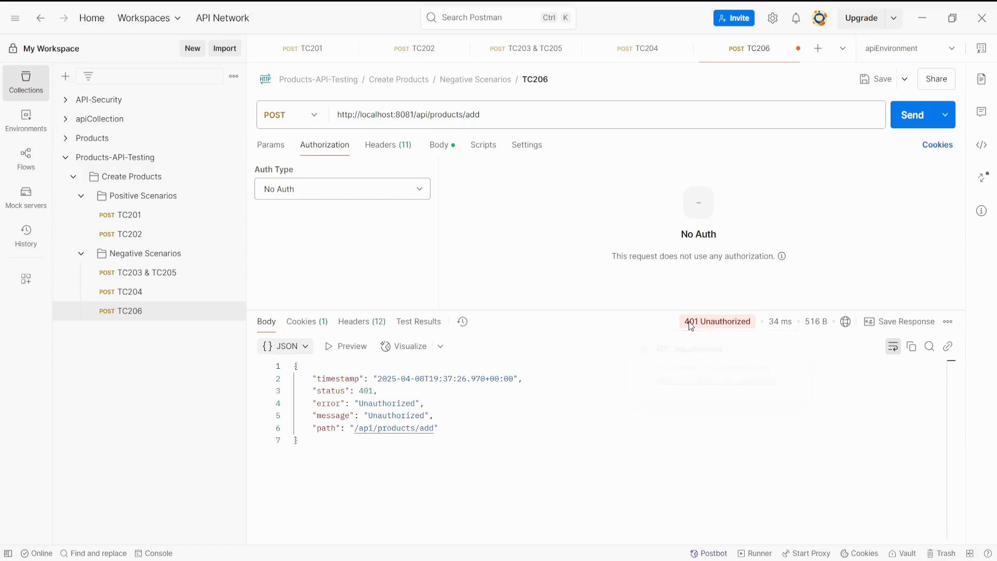
Check the response status of TC206 and save the request.
left_click_drag(689, 320, 751, 327)
left_click(598, 391)
left_click(862, 83)
left_click(548, 419)
Switch to Confluence and record "Passed" as TC206's status in the test case table.
key("alt+Tab")
left_click(814, 342)
type("Passed")
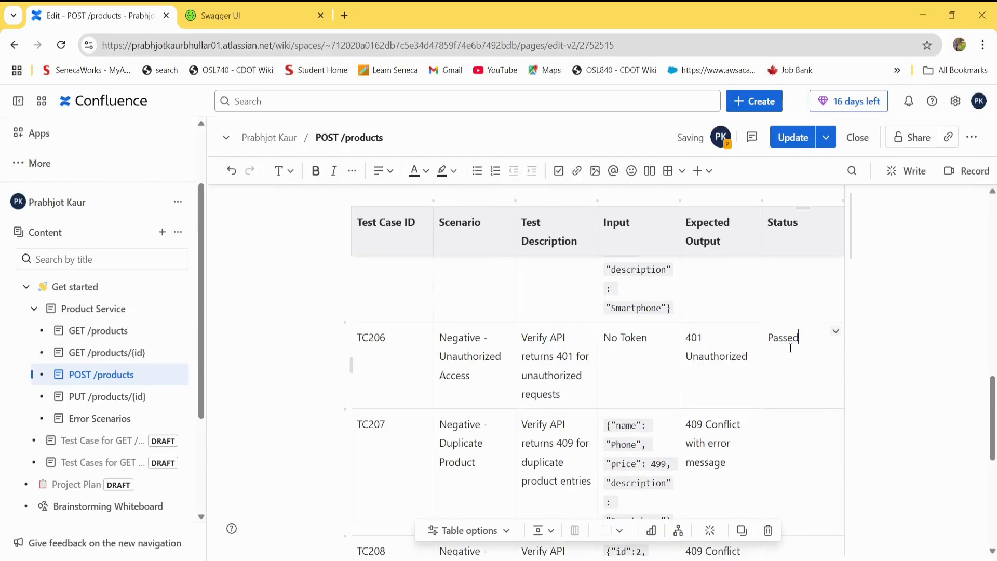
Review TC207's test description for duplicate product entries in the test case table.
left_click(790, 435)
left_click_drag(992, 447, 991, 470)
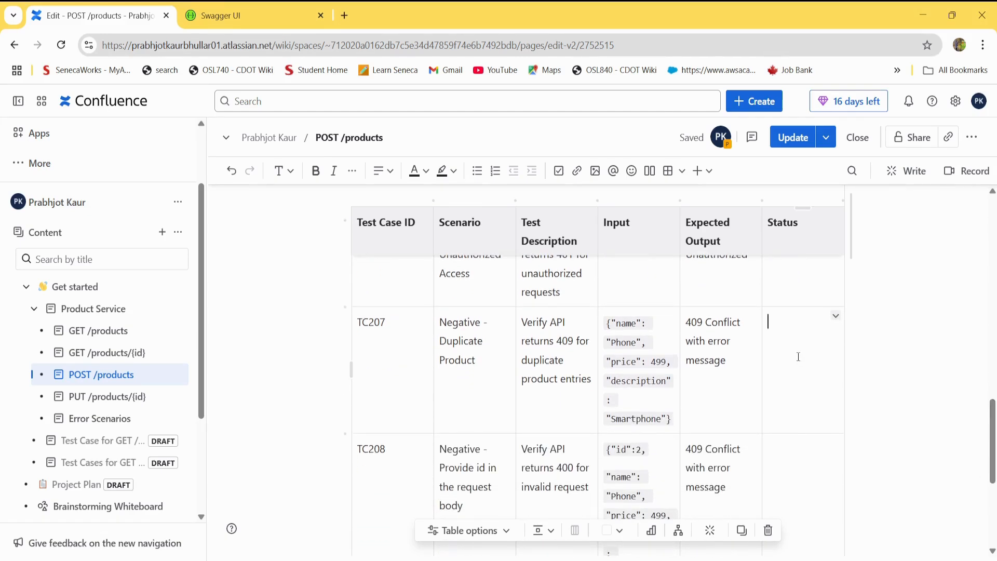
left_click(557, 383)
left_click_drag(528, 343, 564, 345)
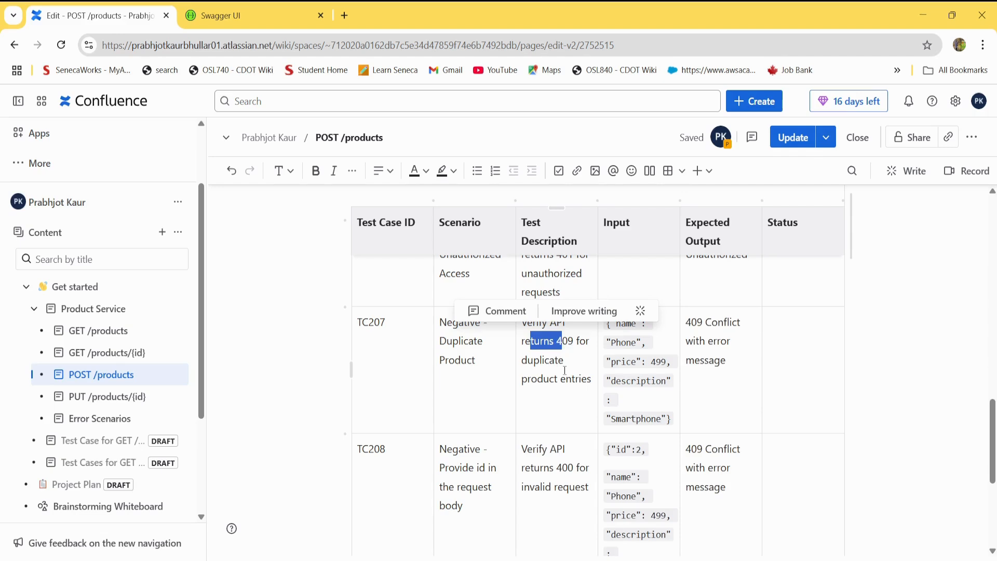
left_click(565, 370)
double_click(538, 359)
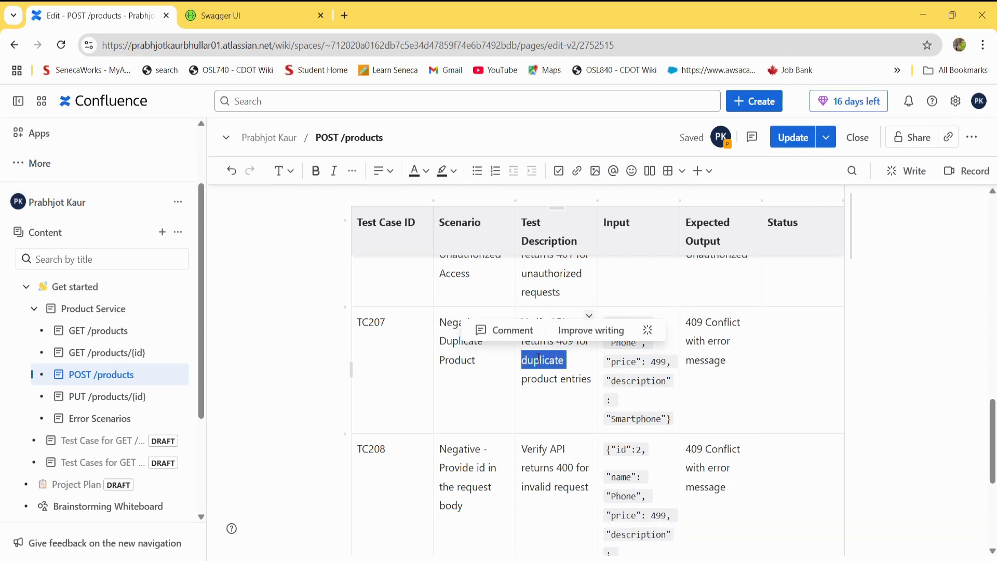
Switch to Postman, duplicate the TC206 request and rename the copy to "TC207".
key("alt+Tab")
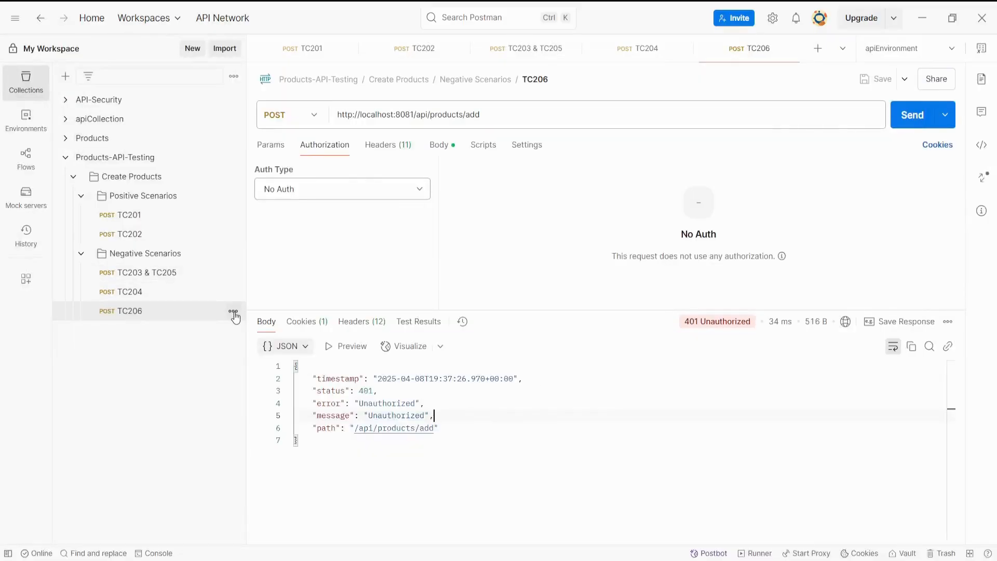
left_click(233, 312)
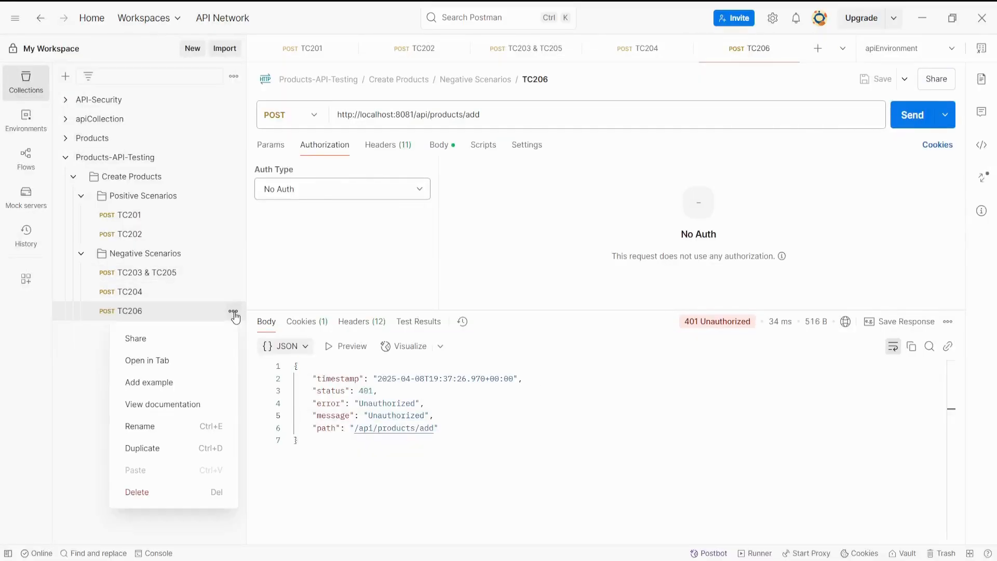
left_click(189, 450)
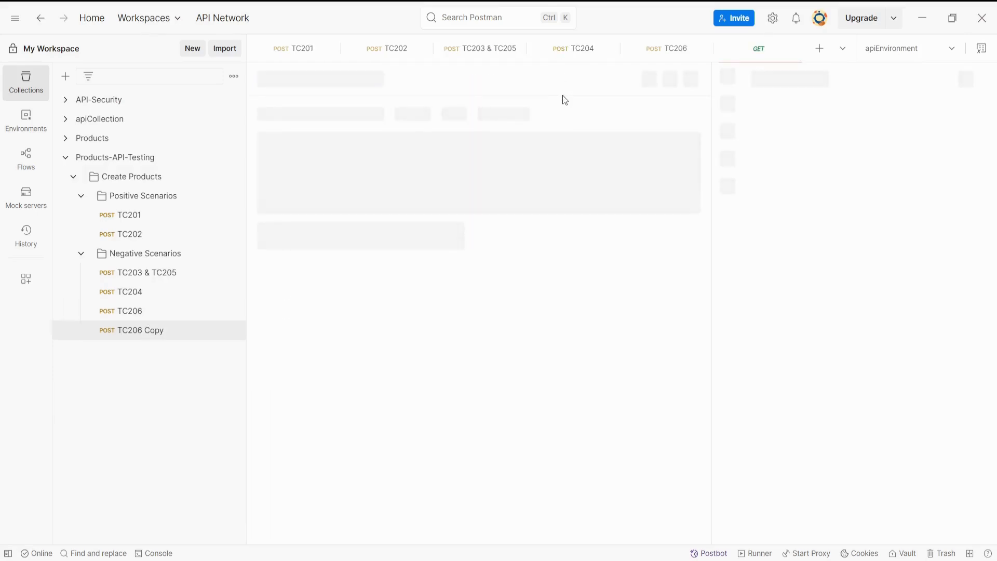
left_click(548, 79)
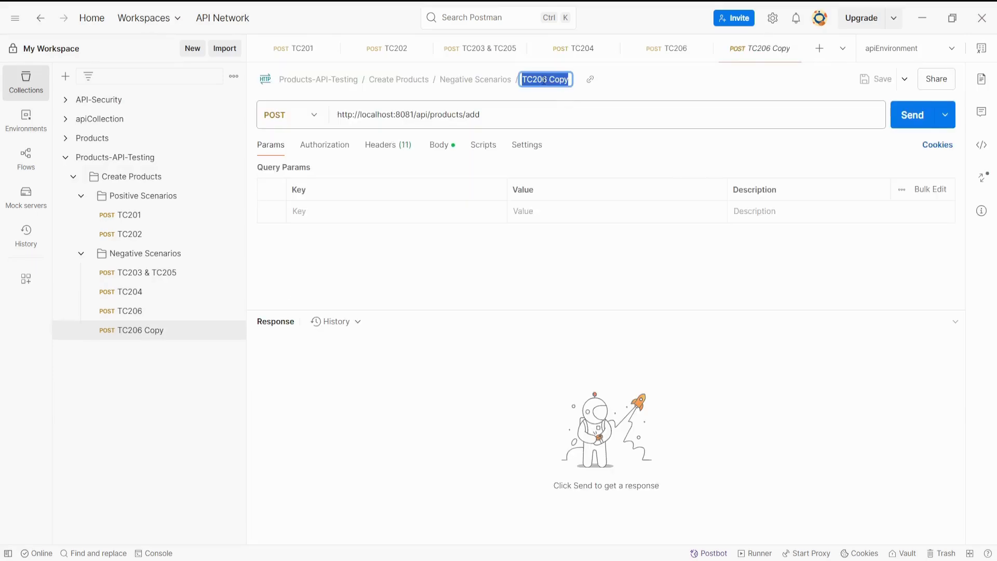
left_click(546, 80)
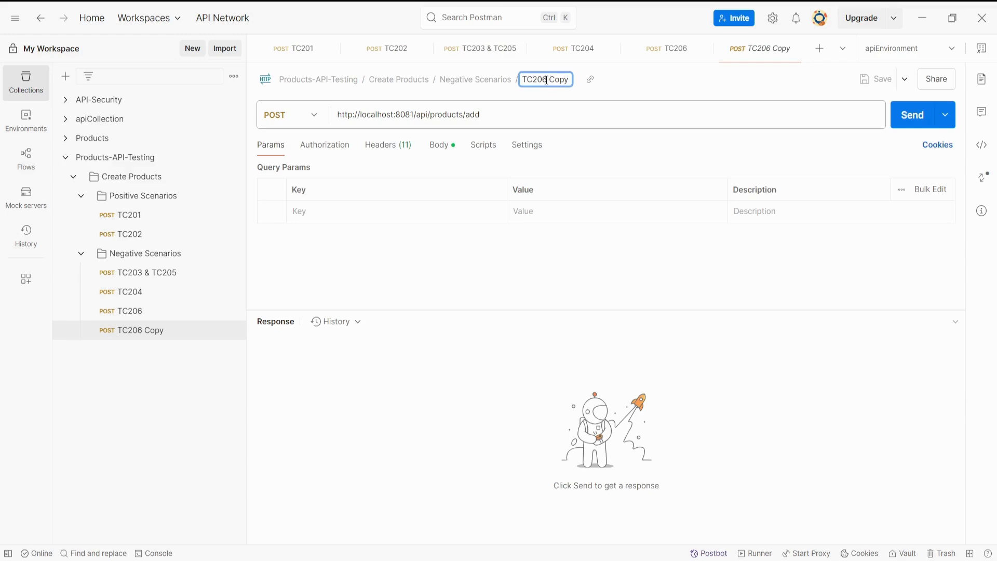
key("BackSpace")
key("BackSpace")
key("BackSpace")
key("BackSpace")
Compare the TC207 request body with the bodies of the TC202 and TC201 requests.
left_click(438, 145)
left_click(400, 273)
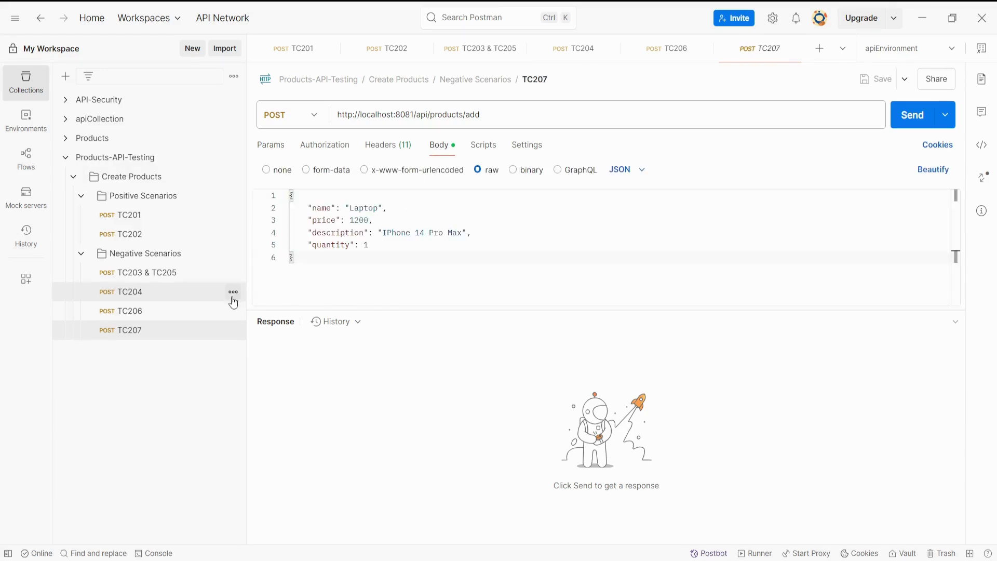
left_click(156, 243)
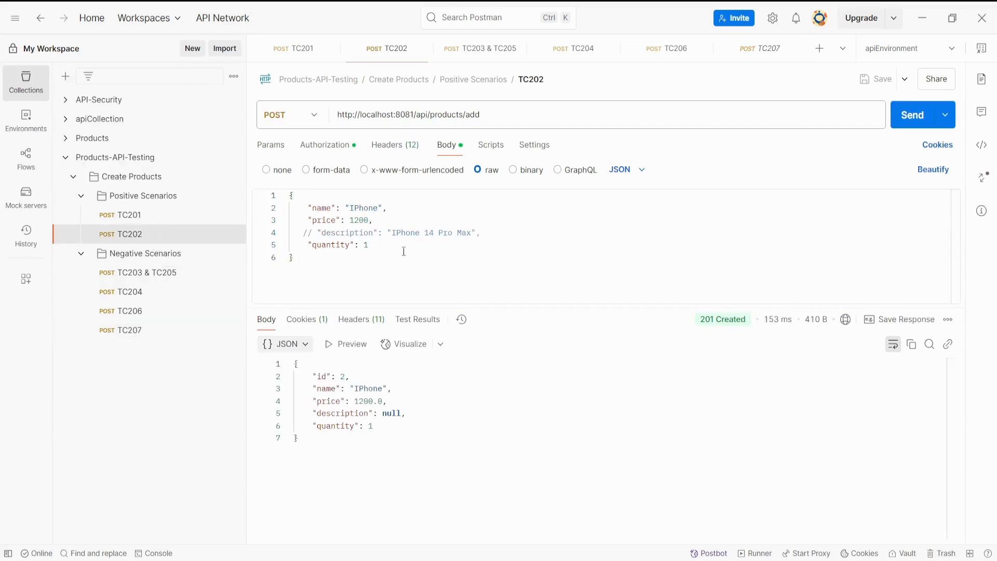
left_click(205, 215)
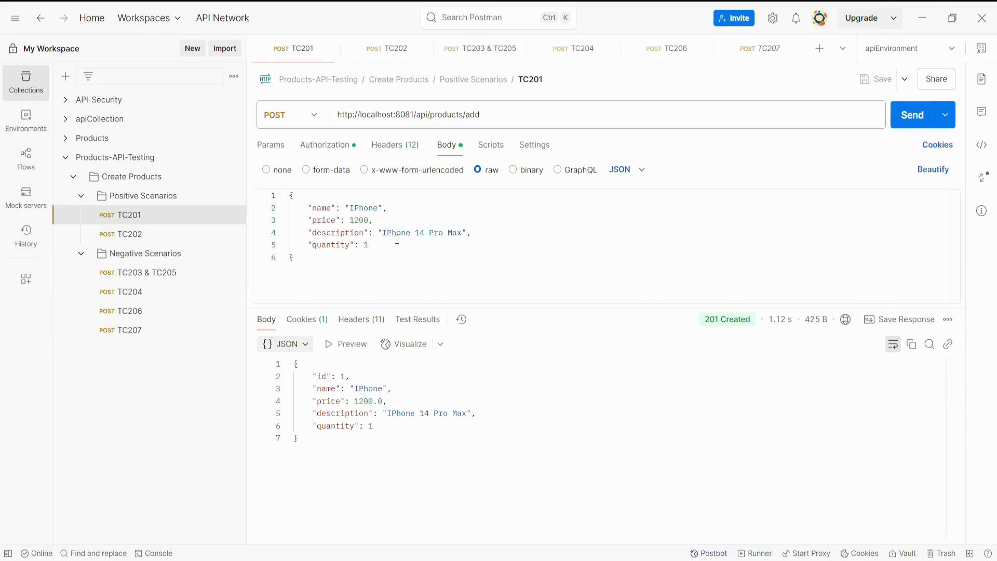
left_click(187, 331)
left_click(386, 266)
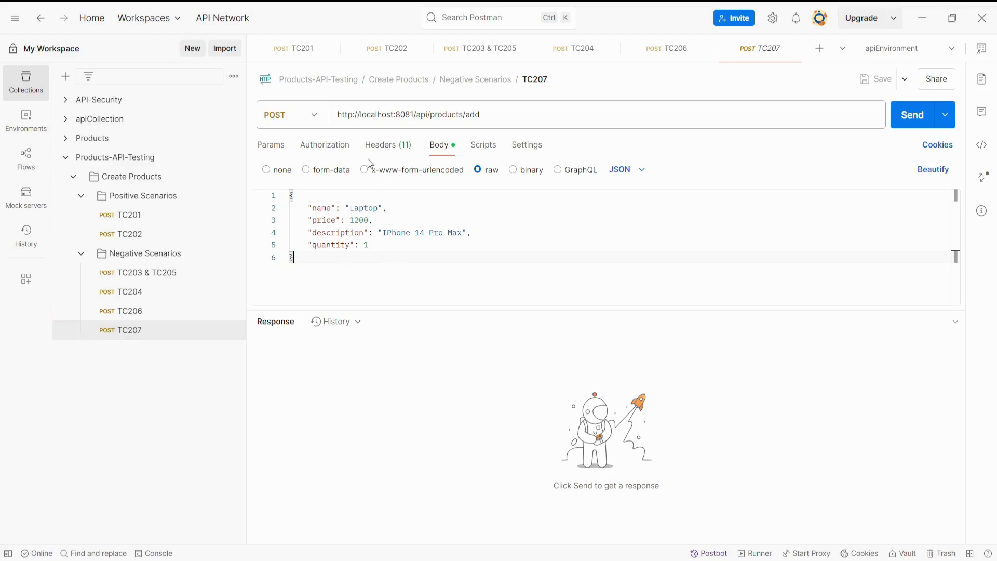
Check the TC207 request's headers and set its authorization type to Basic Auth.
left_click(385, 148)
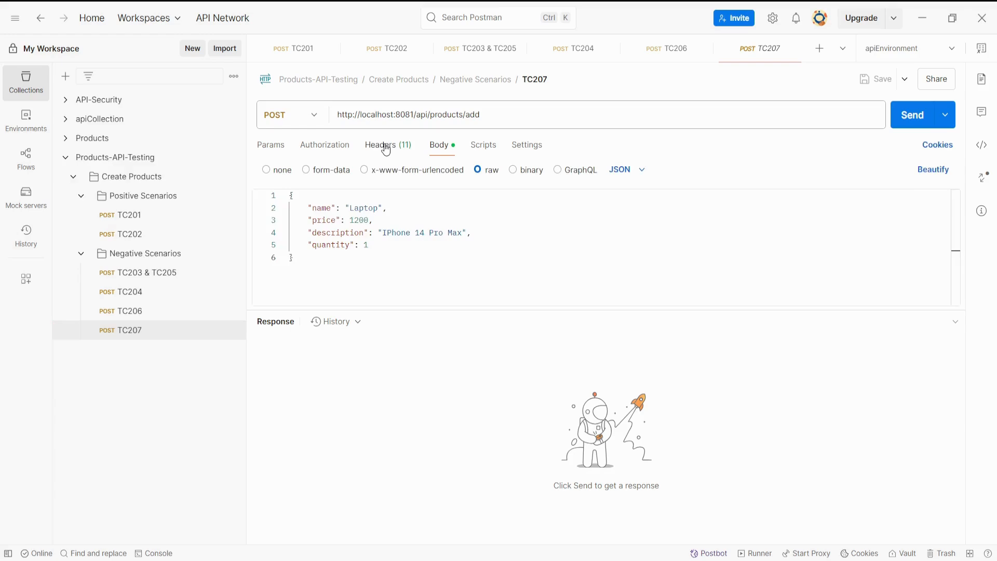
left_click(332, 152)
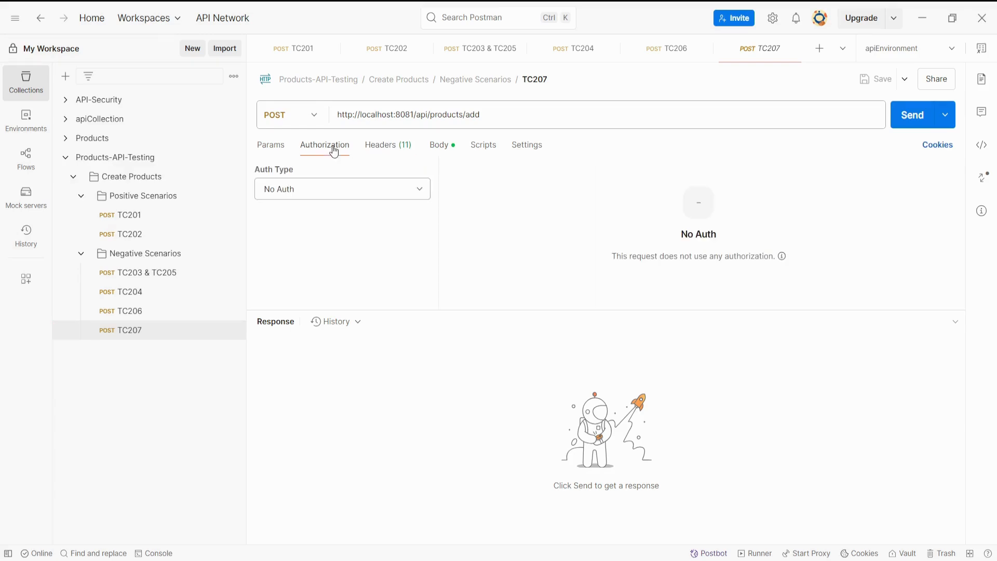
left_click(344, 197)
left_click(334, 266)
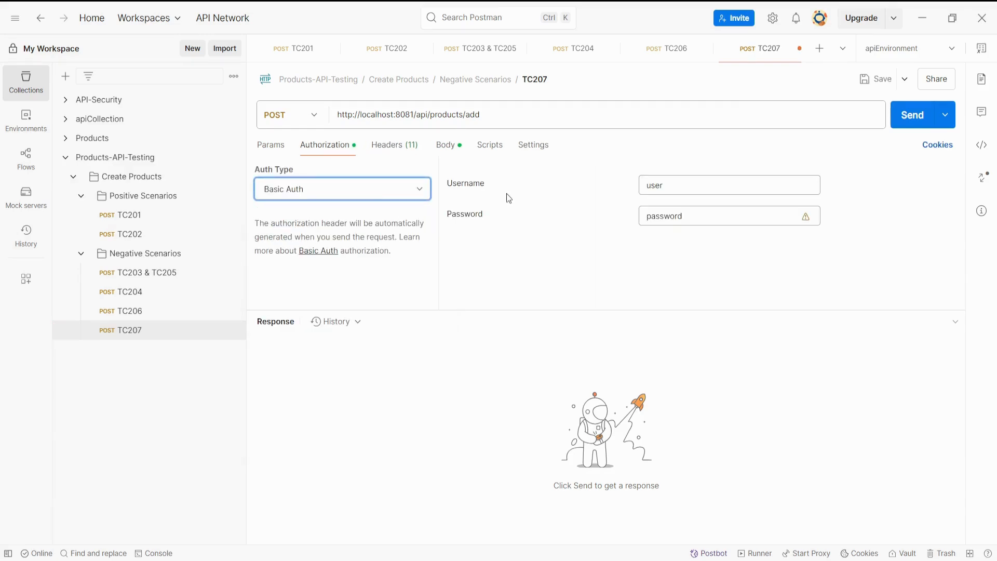
Recheck the headers and JSON body of the TC207 request and send it to create the Laptop product.
left_click(443, 146)
left_click(388, 145)
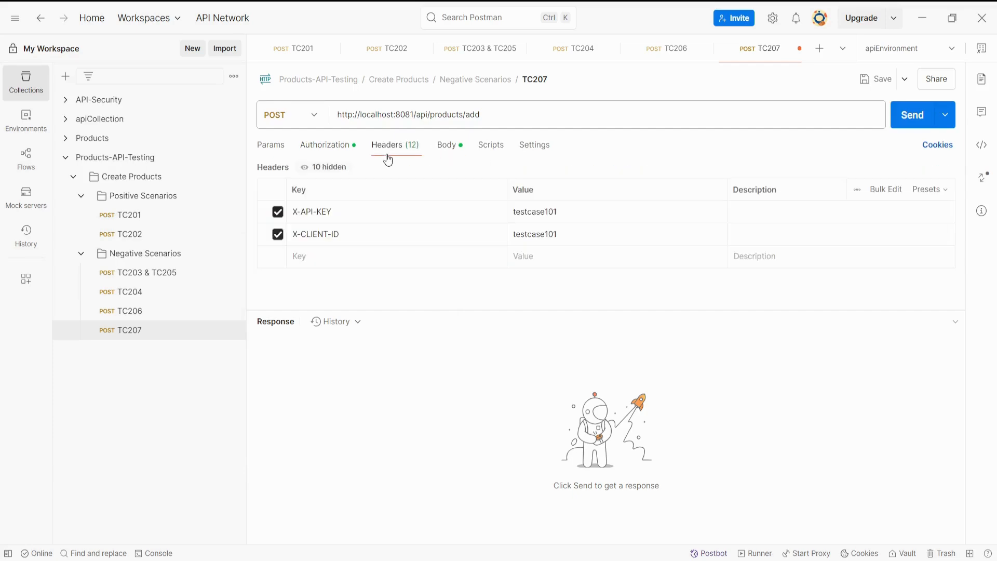
left_click(441, 155)
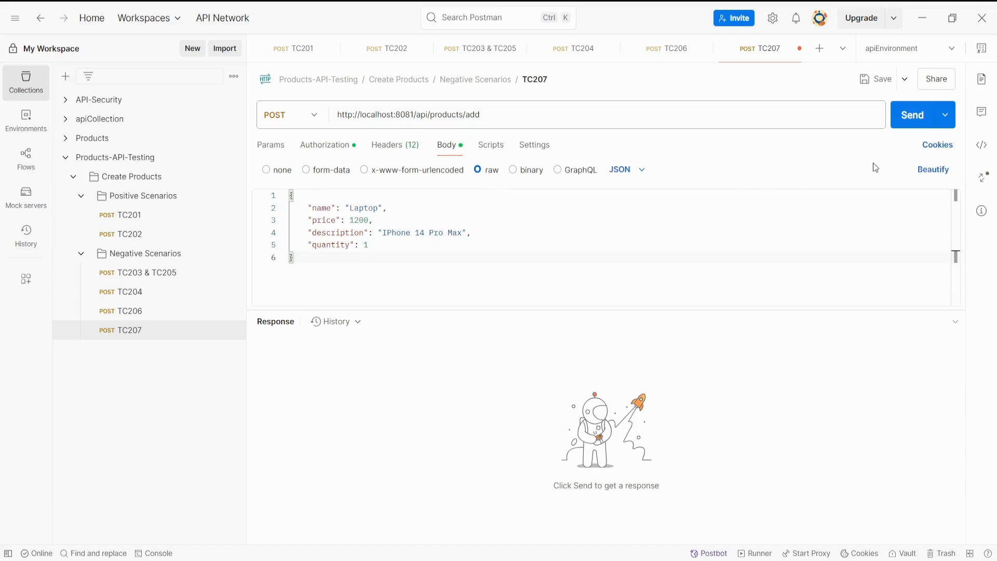
left_click(908, 125)
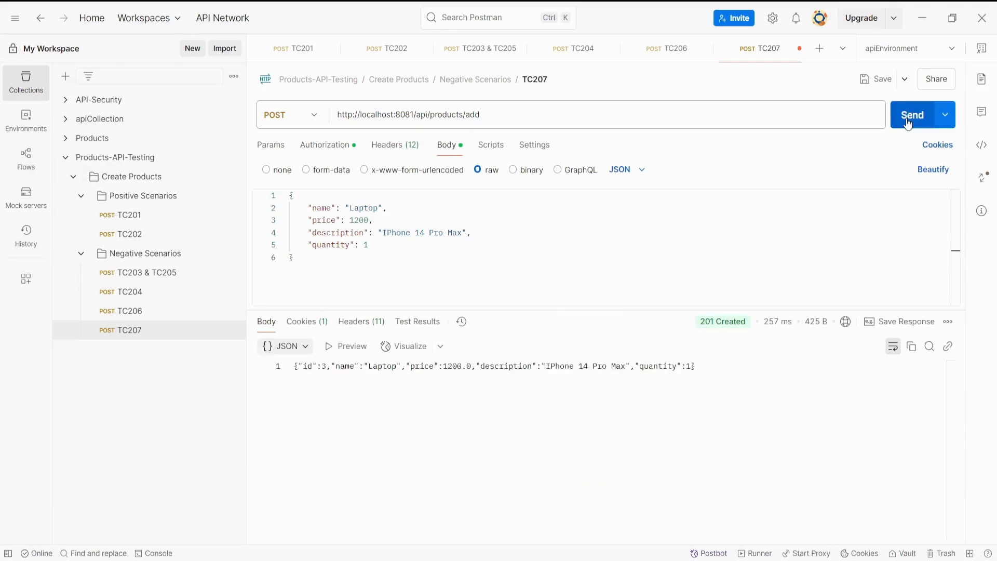
Compare the product returned in the TC207 response with the details in its request body.
left_click_drag(383, 438, 294, 366)
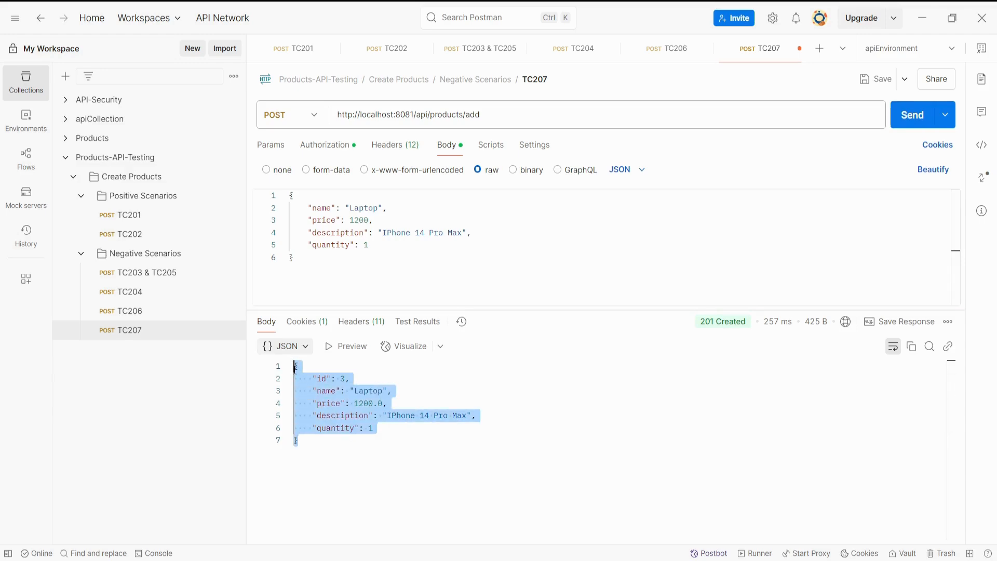
left_click(342, 436)
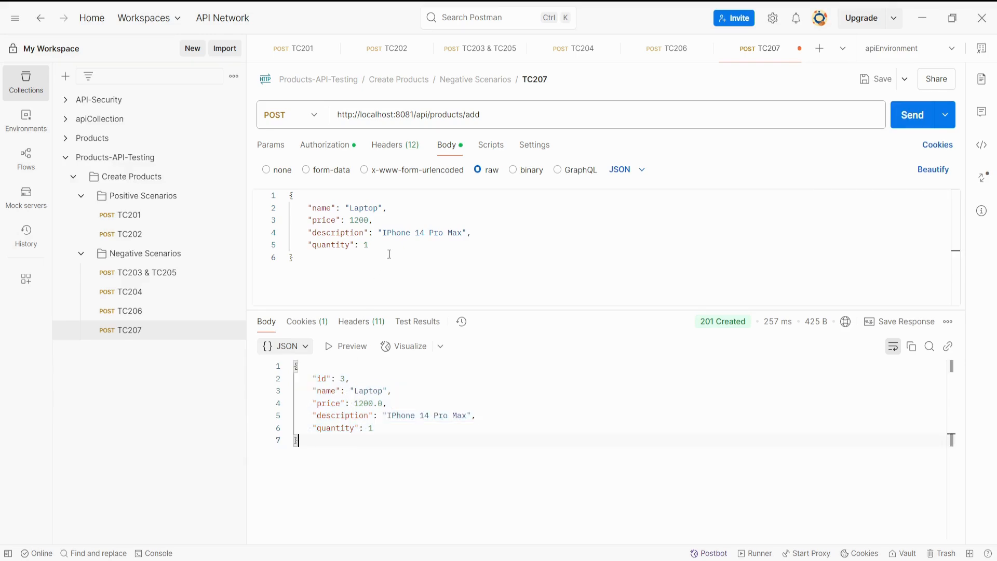
left_click_drag(368, 244, 308, 209)
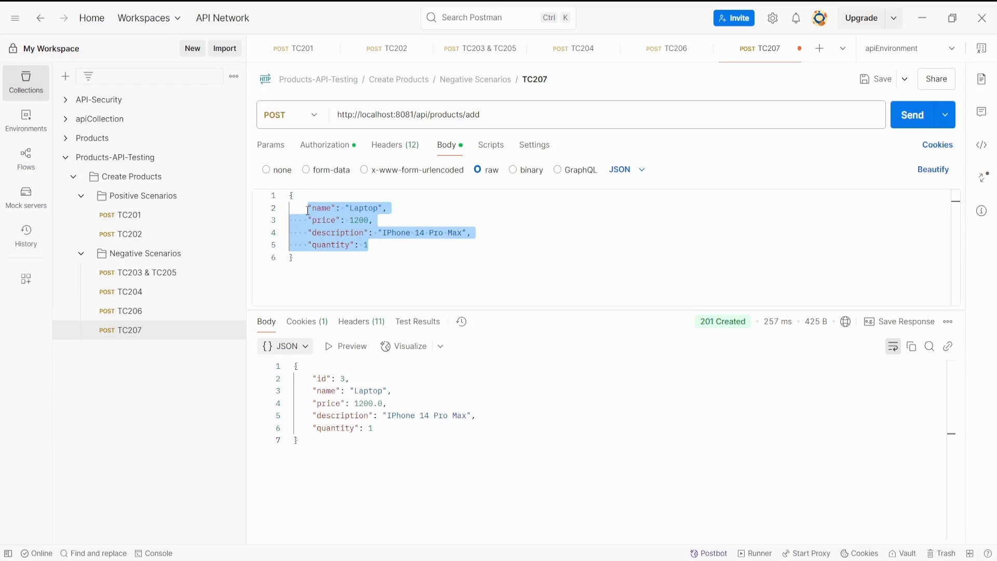
Recheck the TC207 request body, switch to the Confluence test case table and set the TC207 status to Failed.
left_click(388, 244)
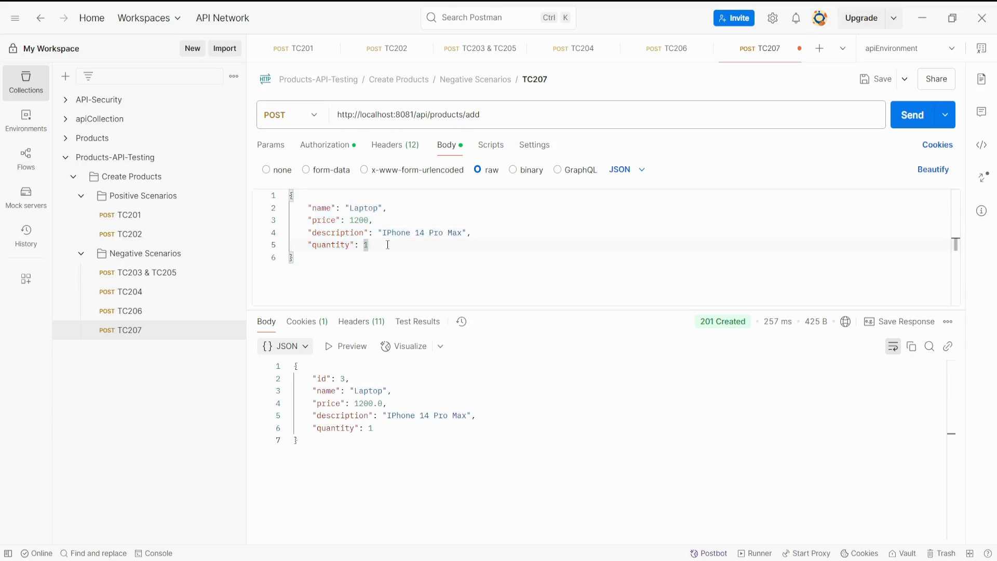
double_click(375, 209)
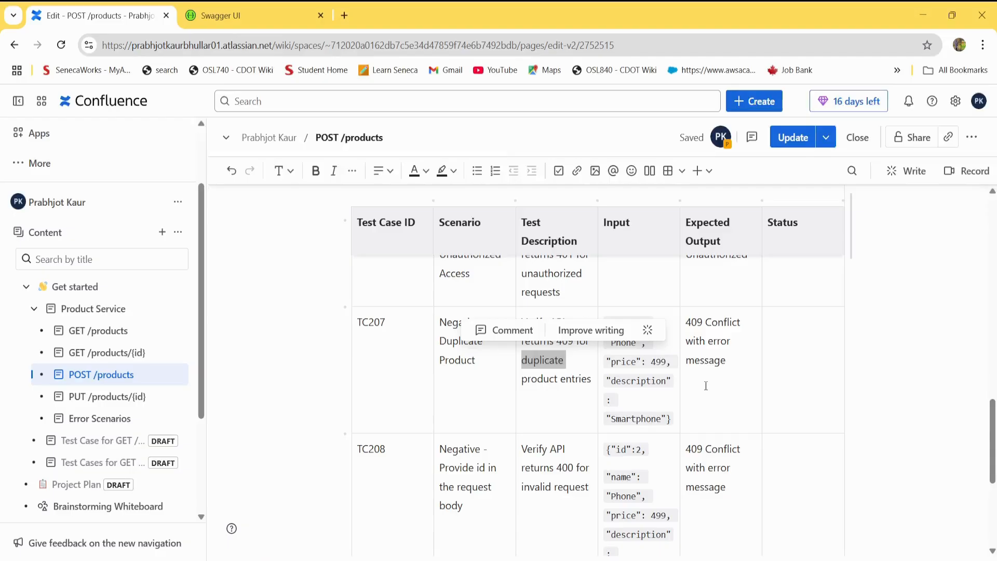
left_click(785, 342)
type("Failed")
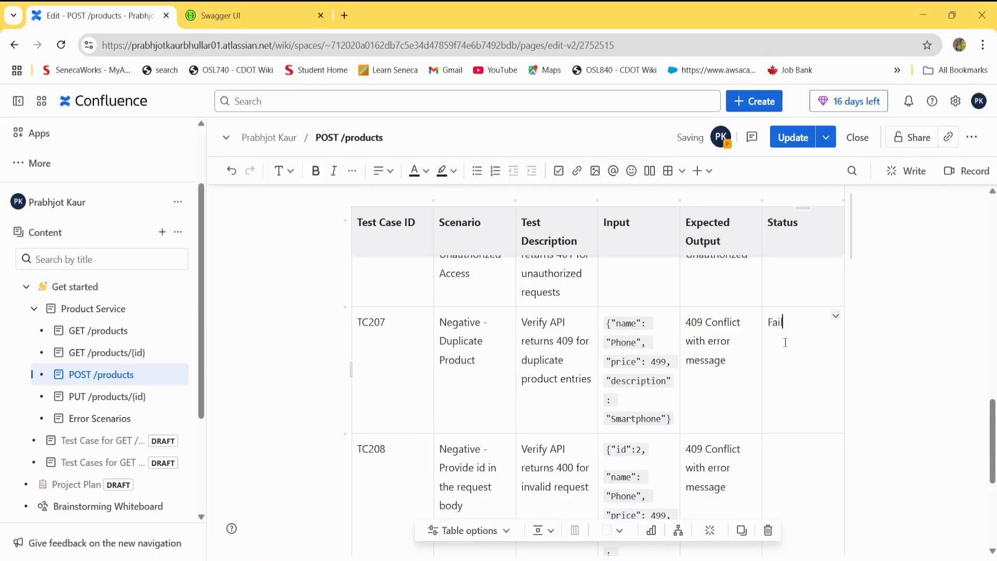
left_click(772, 467)
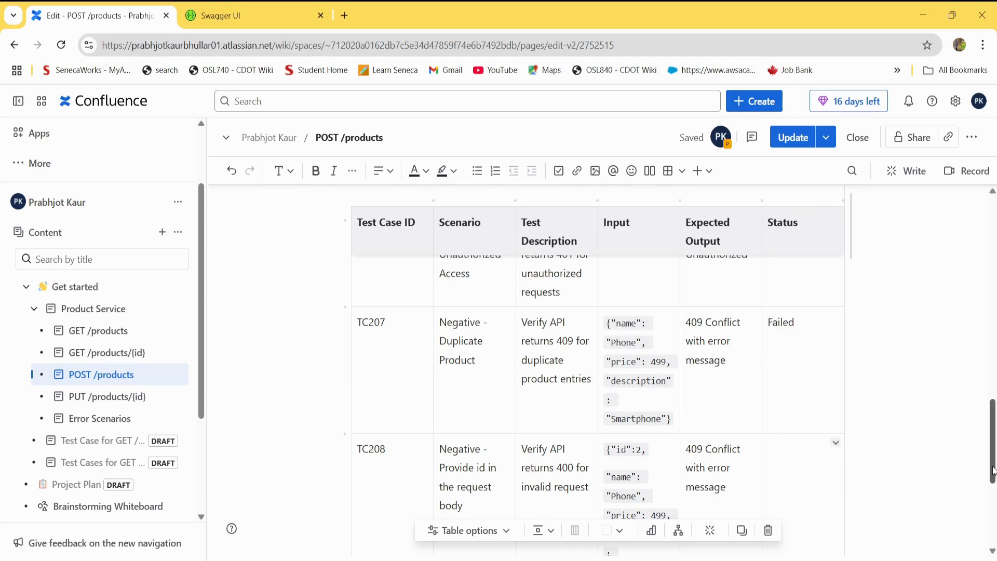
scroll(927, 444, "down", 3)
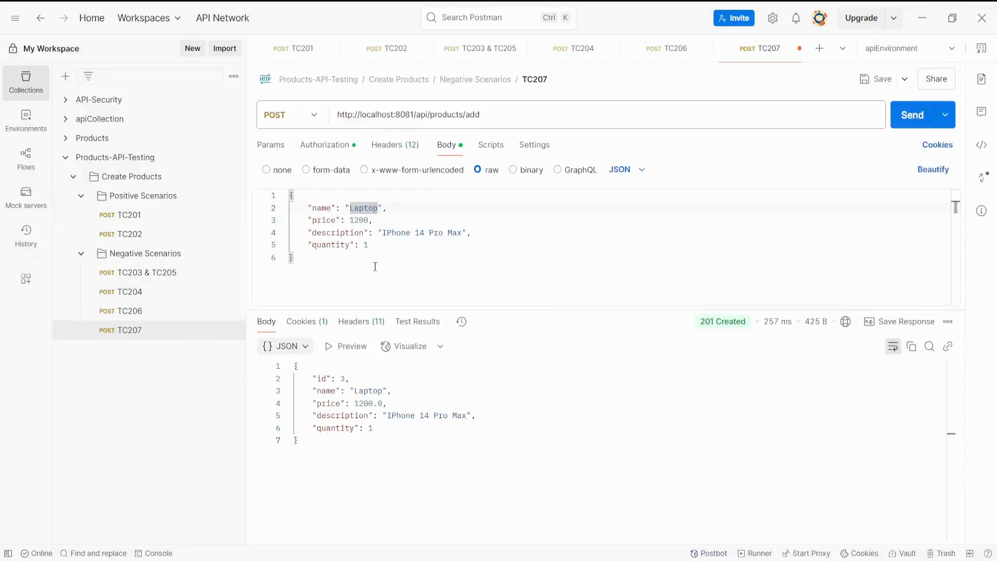
Compare the full TC207 request body in Postman with its response and save the request.
key("ctrl+a")
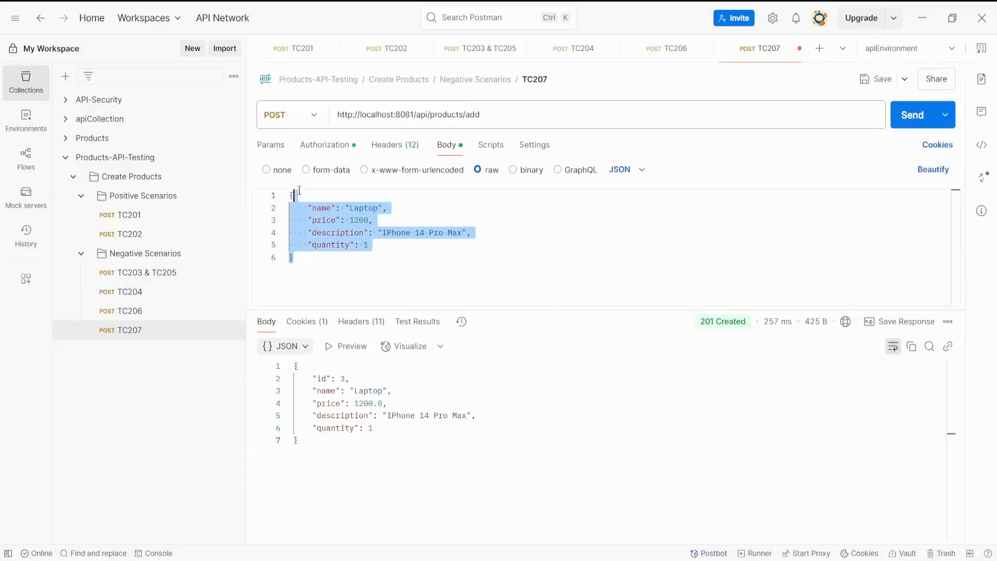
left_click(429, 426)
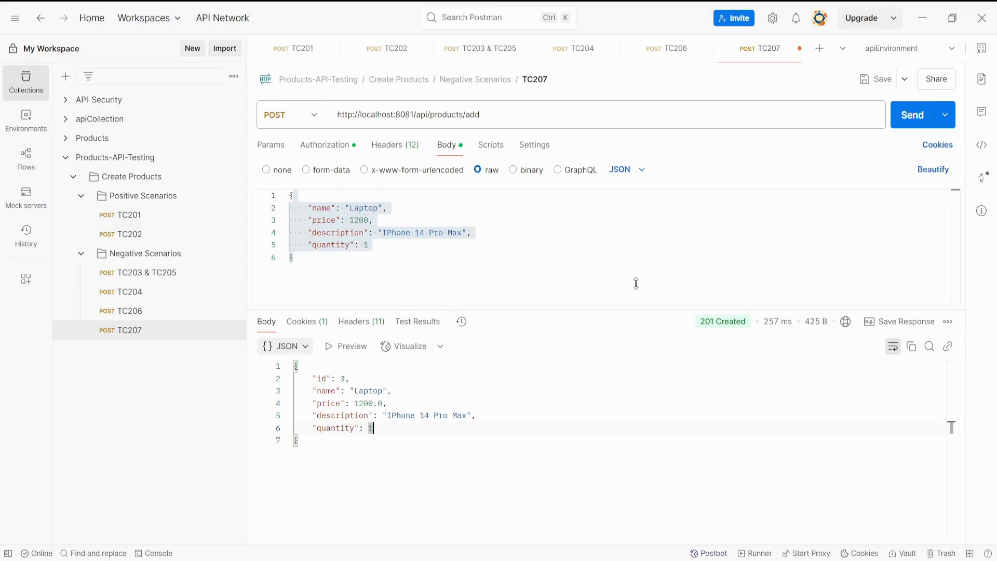
left_click(866, 92)
Switch to the Confluence table and read the TC208 scenario about providing an id in the request body.
key("alt+Tab")
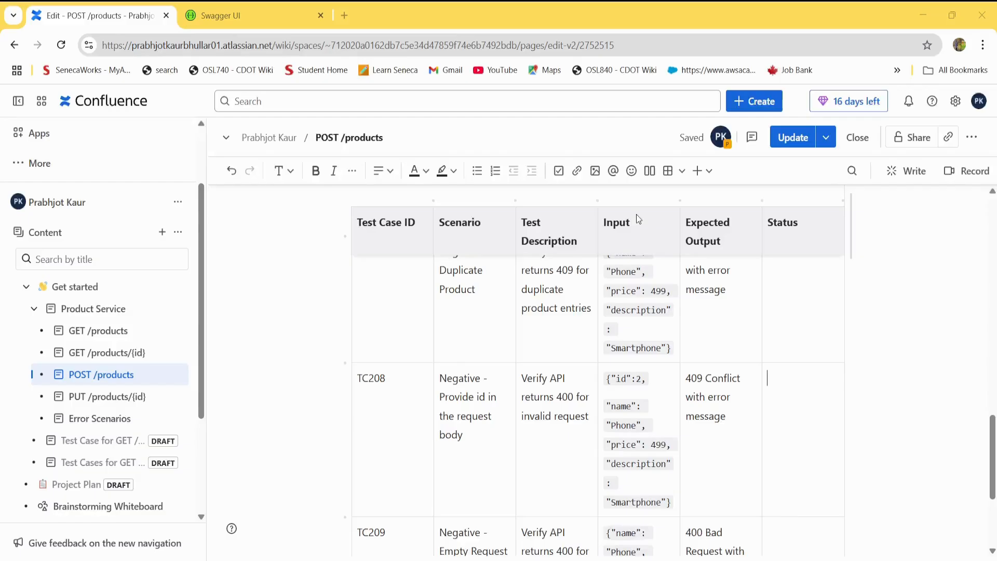
key("alt+Tab")
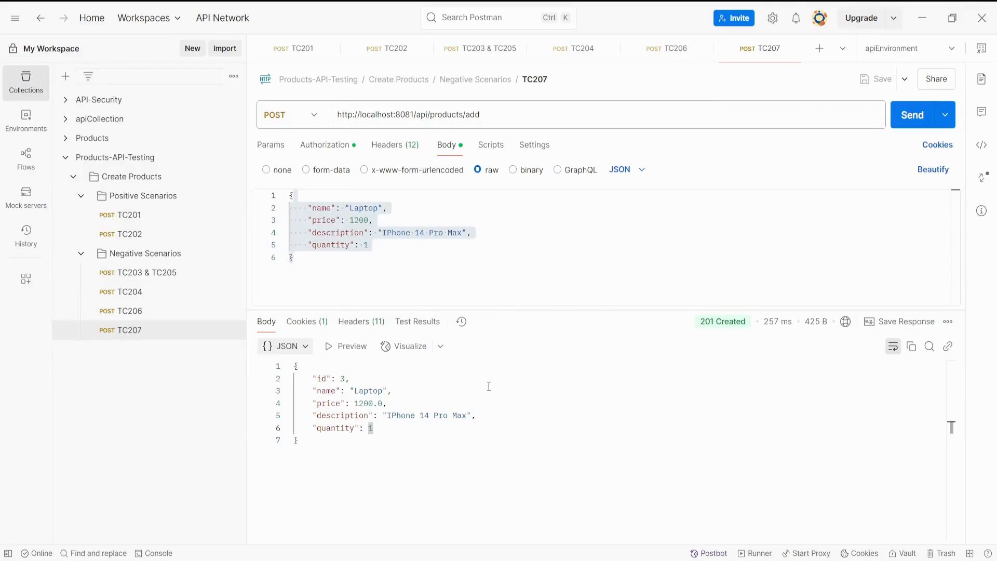
key("alt+Tab")
scroll(992, 446, "down", 1)
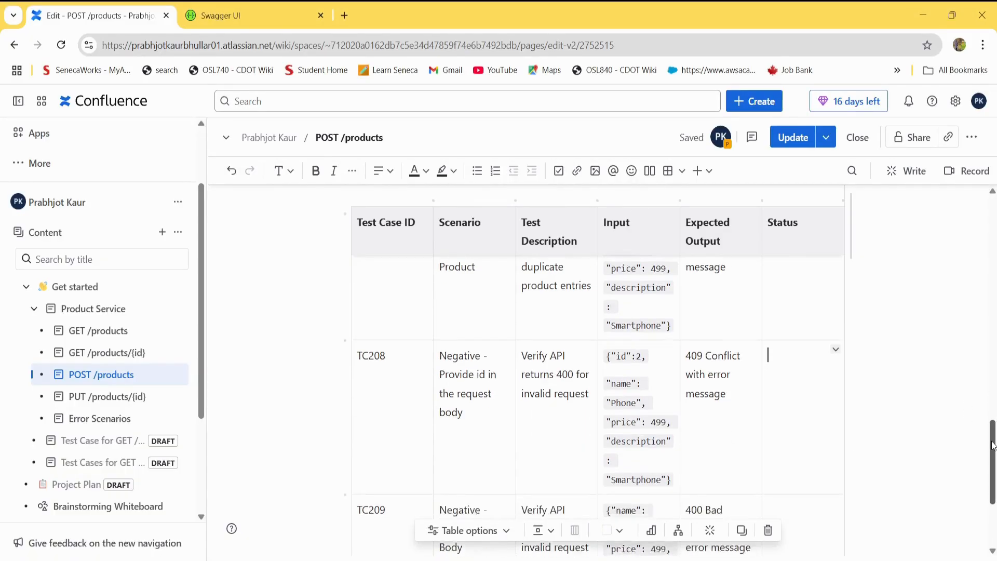
left_click_drag(992, 445, 992, 460)
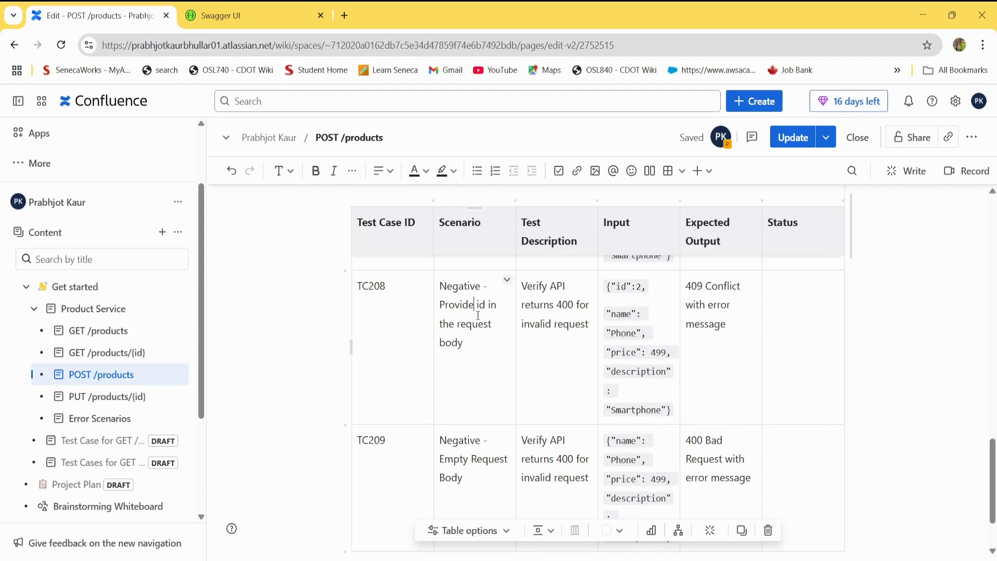
left_click_drag(475, 305, 479, 344)
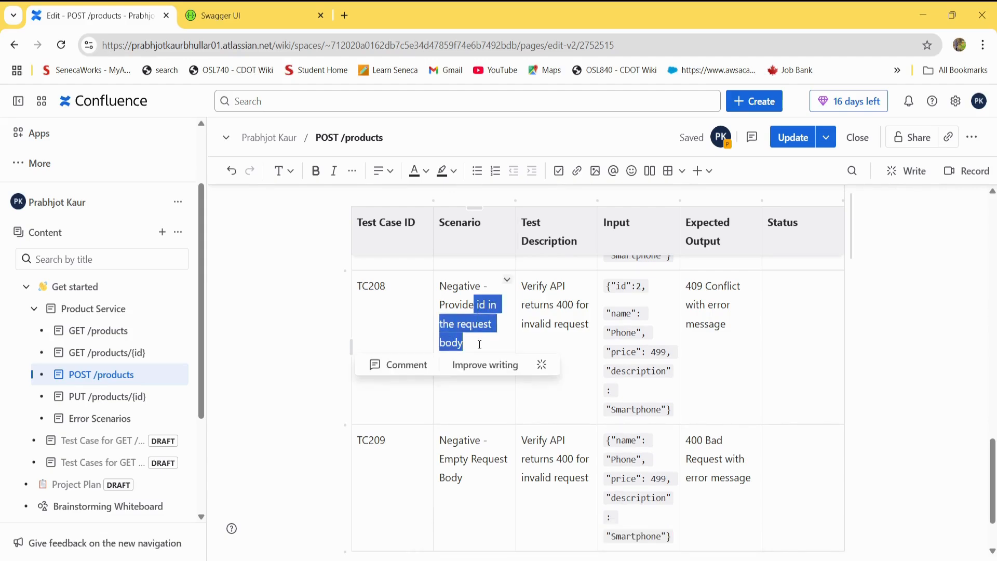
Examine the ProductsEntity schema fields in Swagger UI and compare them with the id and other fields in Postman's TC207 response.
left_click(267, 16)
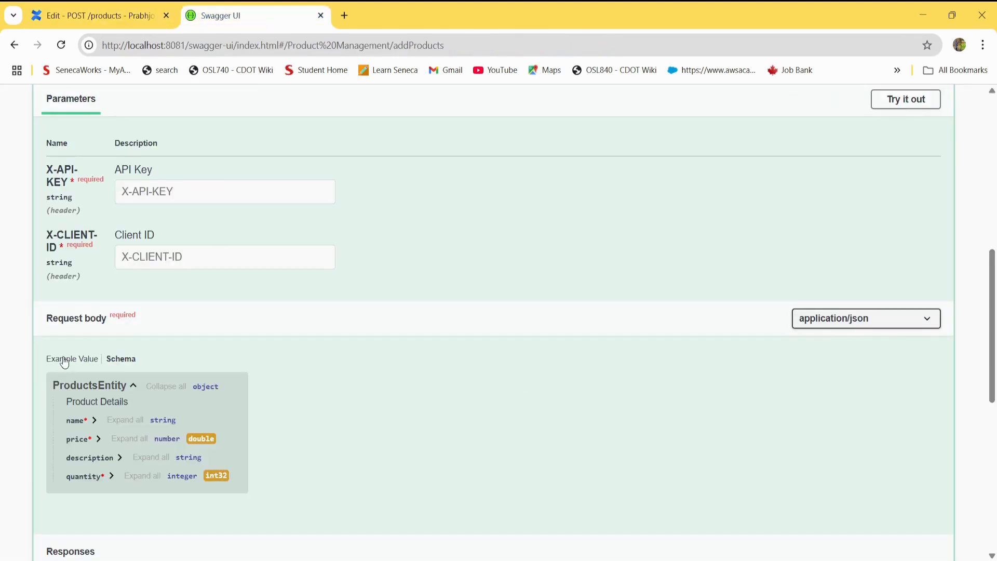
left_click_drag(62, 421, 212, 476)
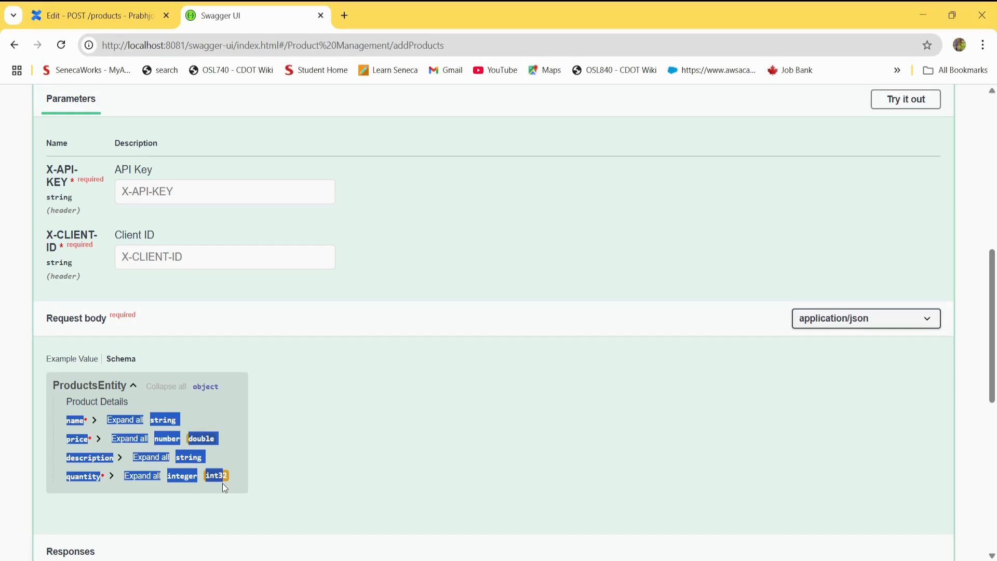
key("alt+Tab")
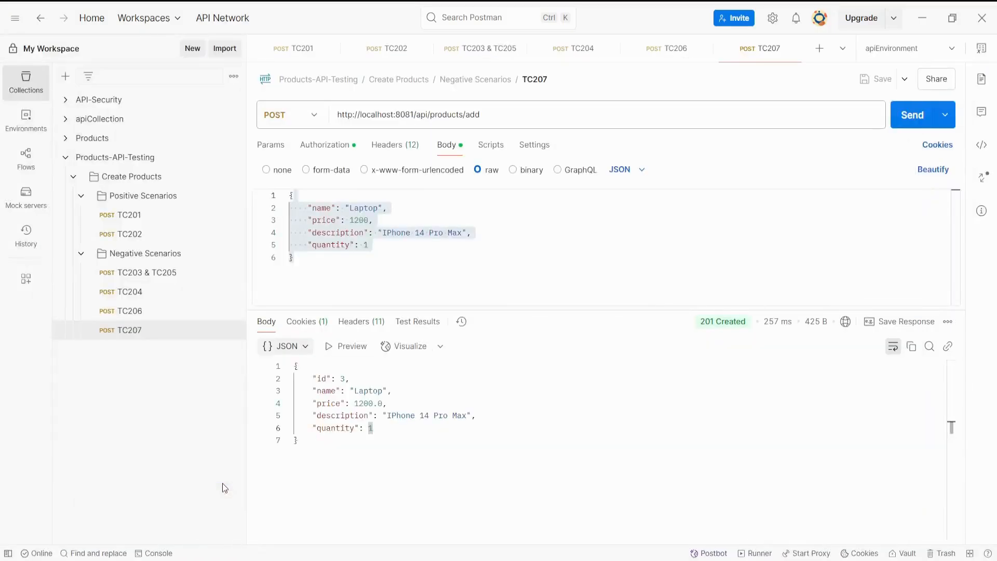
left_click(376, 258)
left_click_drag(309, 378, 392, 374)
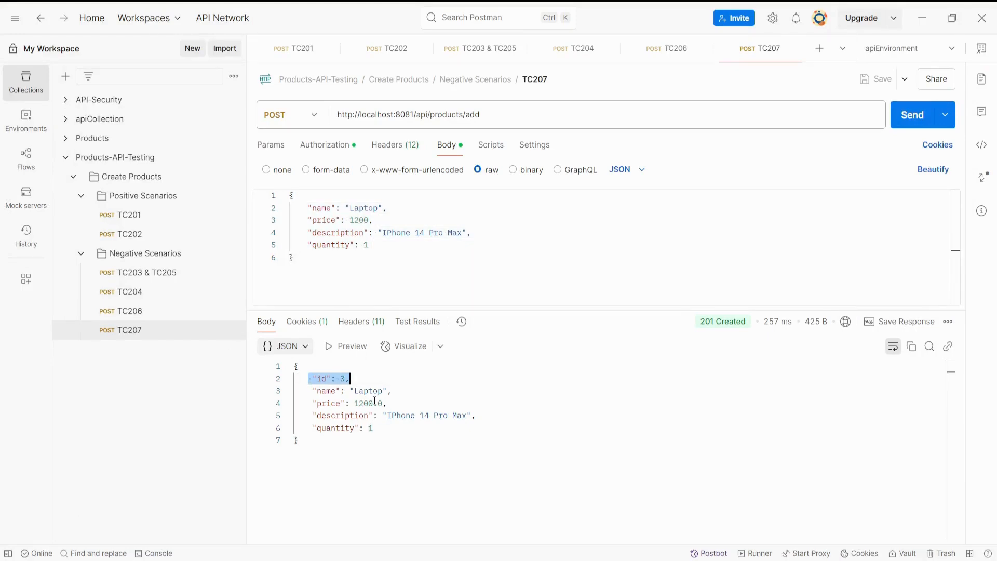
left_click_drag(391, 428, 303, 378)
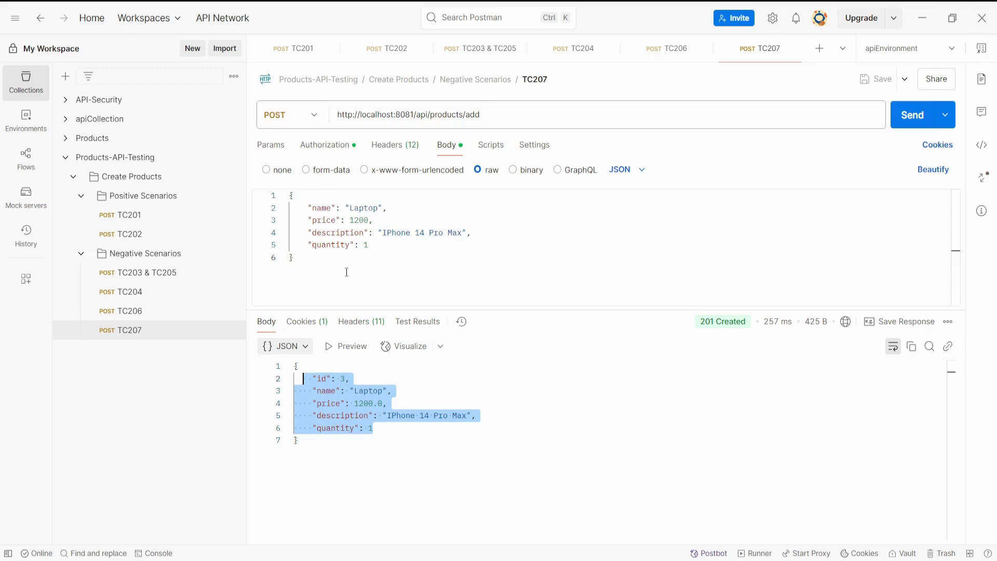
double_click(322, 378)
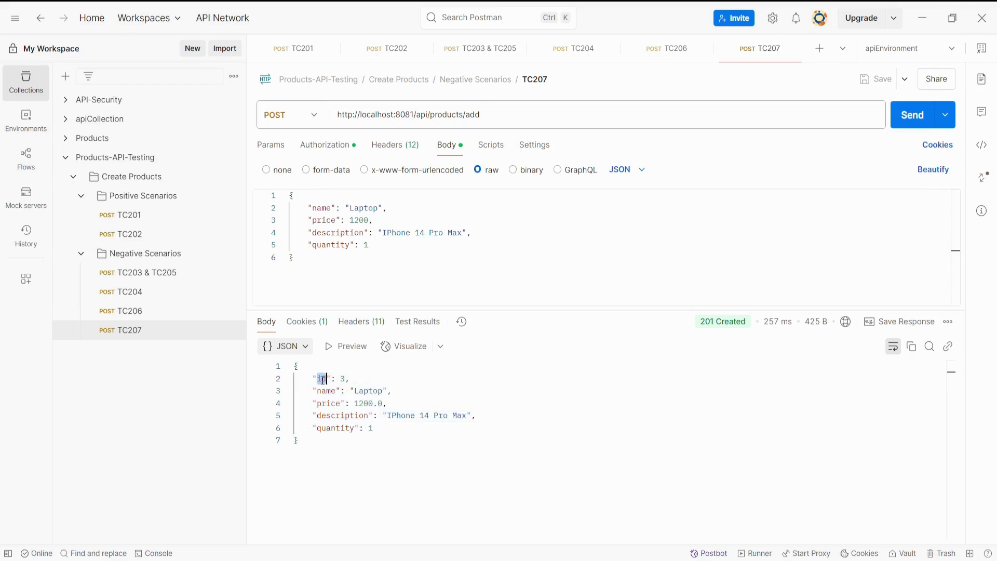
Duplicate the TC207 request in the Negative Scenarios folder and rename the copy as TC208.
left_click(233, 331)
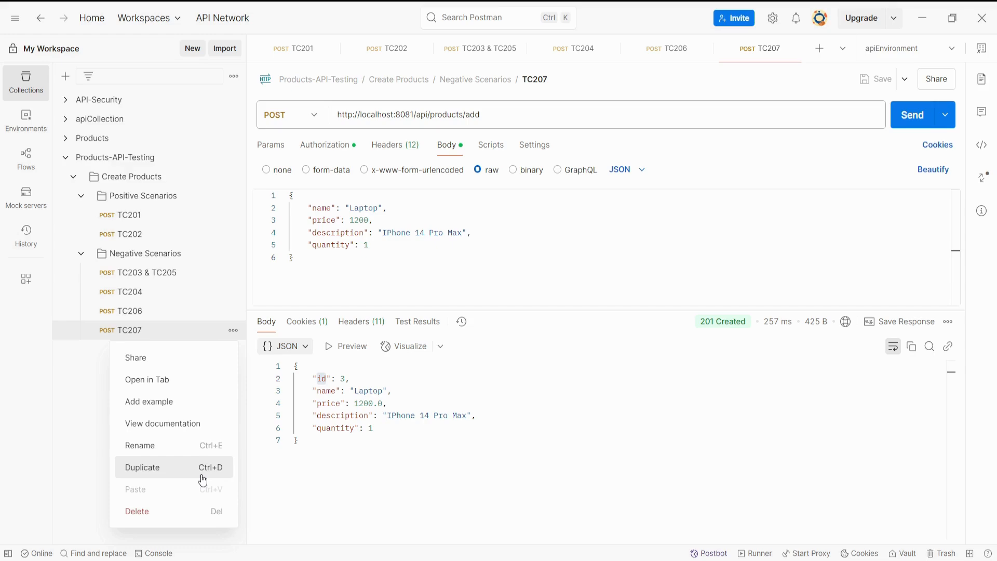
left_click(178, 470)
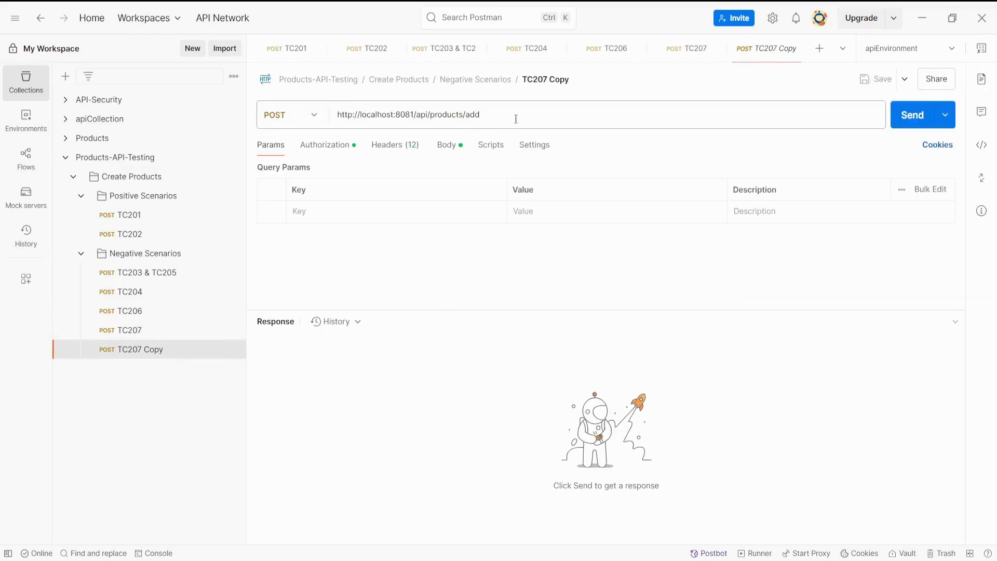
left_click(565, 80)
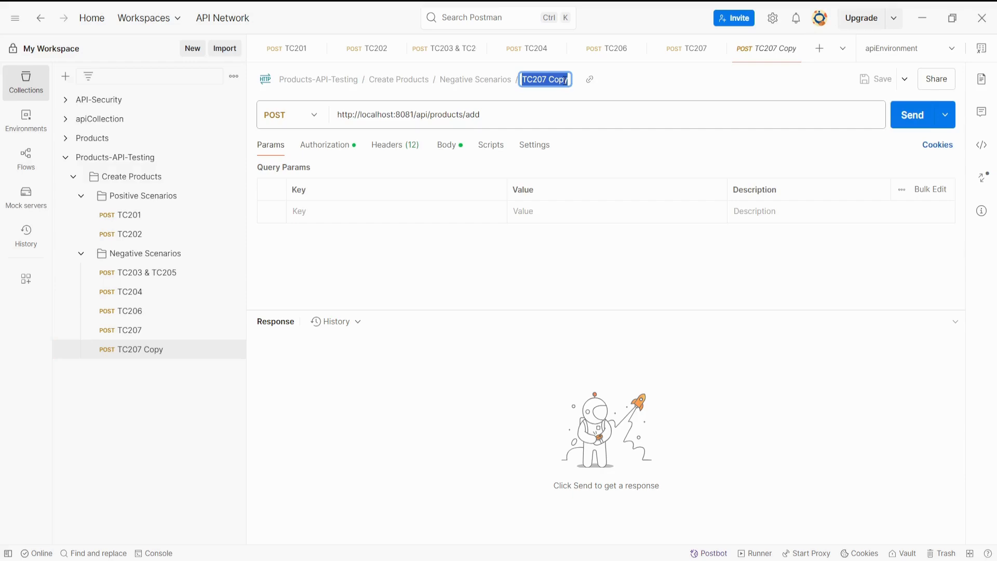
left_click(565, 80)
key("BackSpace")
key("BackSpace")
key("BackSpace")
key("BackSpace")
key("BackSpace")
key("BackSpace")
type("8")
Add "id": 6 as the first field of the TC208 JSON body and send the request.
left_click(449, 145)
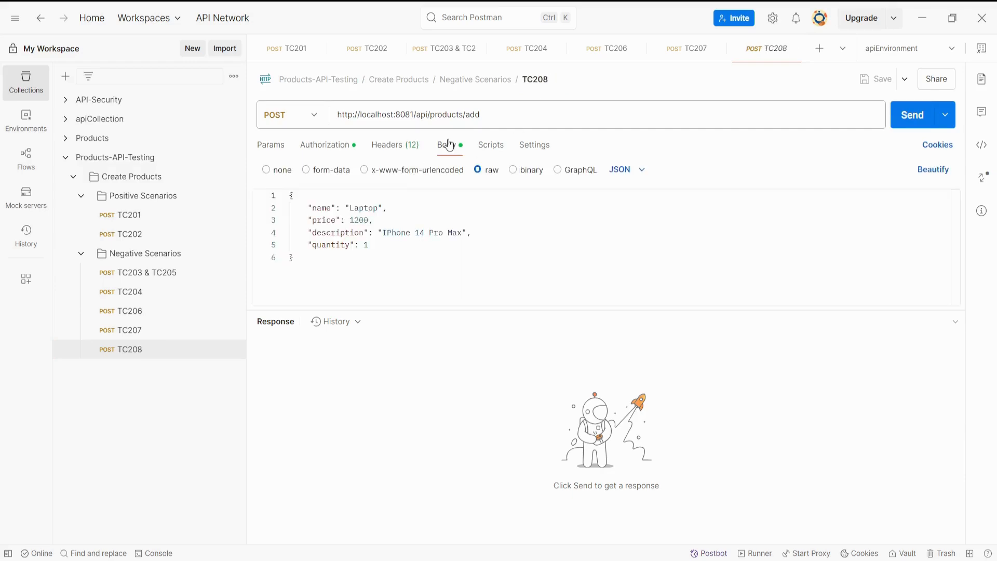
left_click(321, 201)
key("Return")
type("\"id")
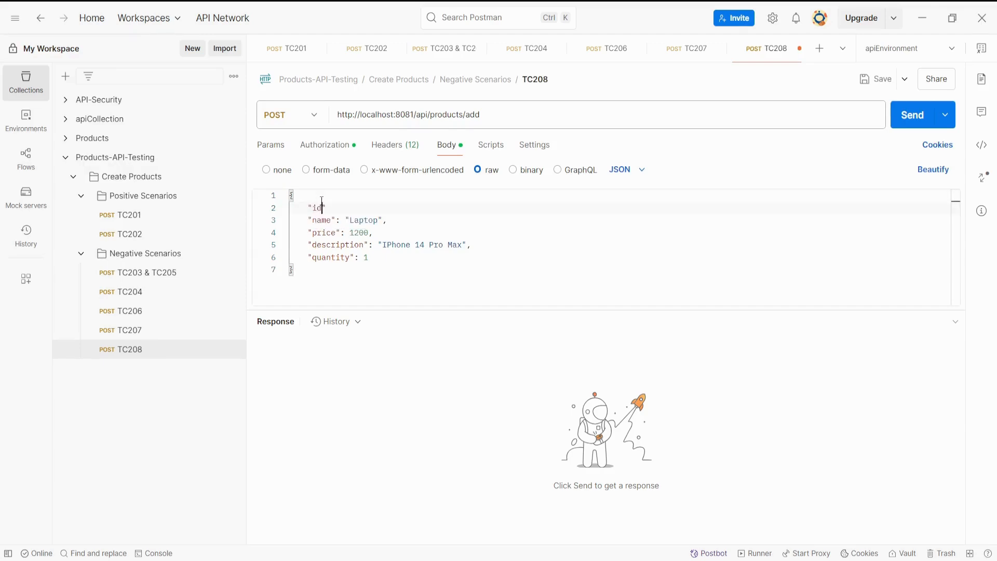
type("\": 6,")
left_click(904, 125)
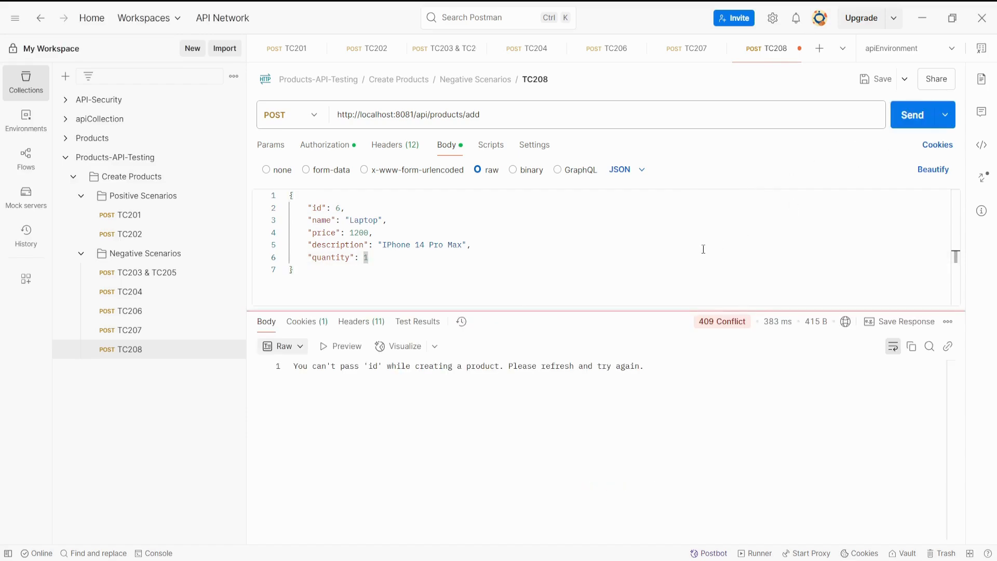
Examine the TC208 response status and error message against the id line in the request body.
mouse_move(708, 325)
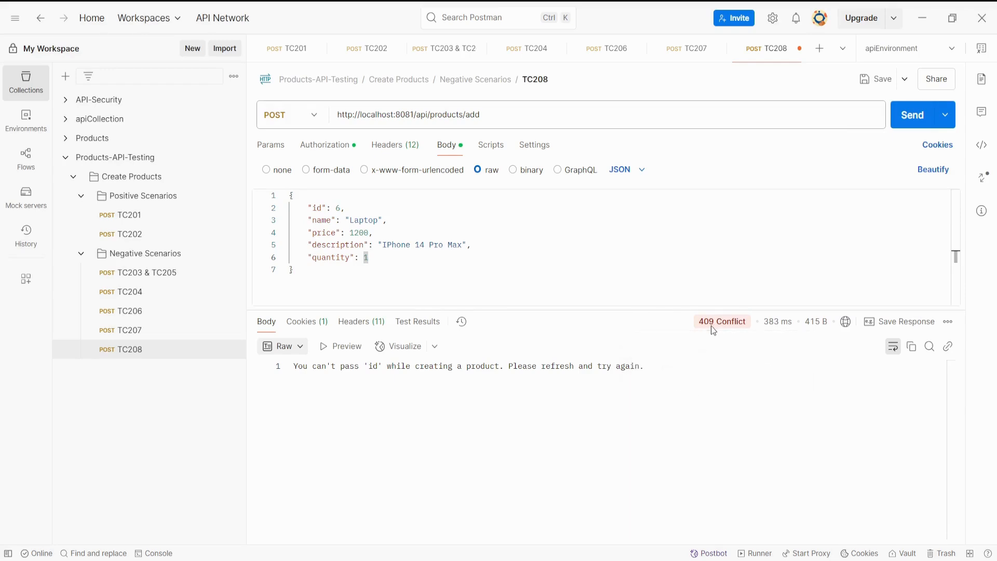
left_click_drag(703, 325, 744, 325)
left_click_drag(644, 366, 500, 367)
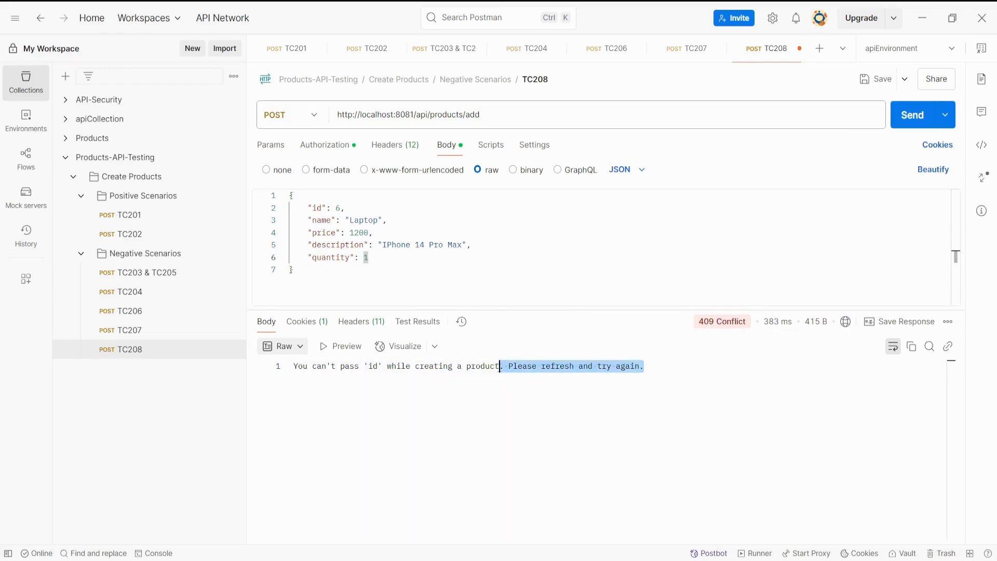
left_click(519, 285)
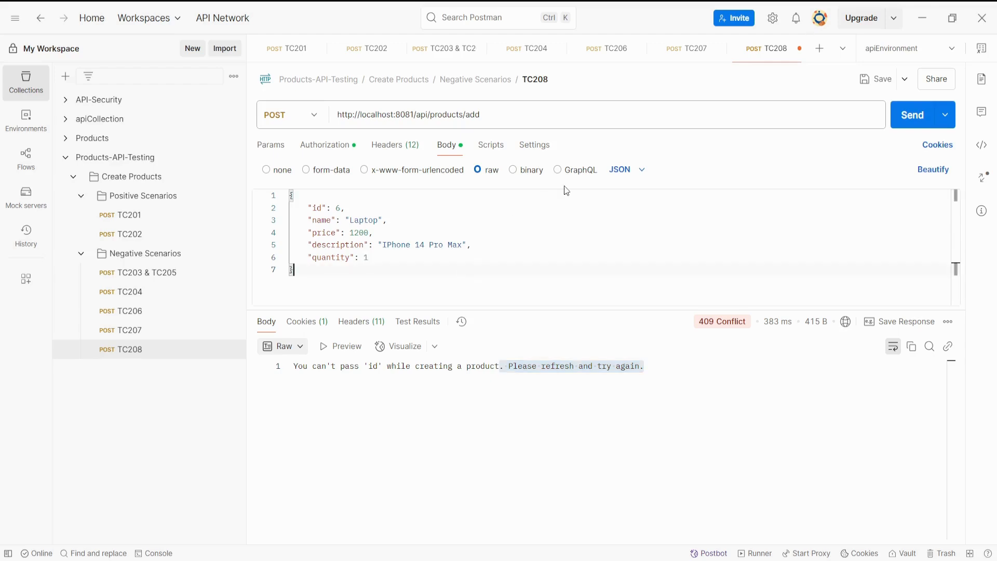
left_click_drag(308, 208, 340, 210)
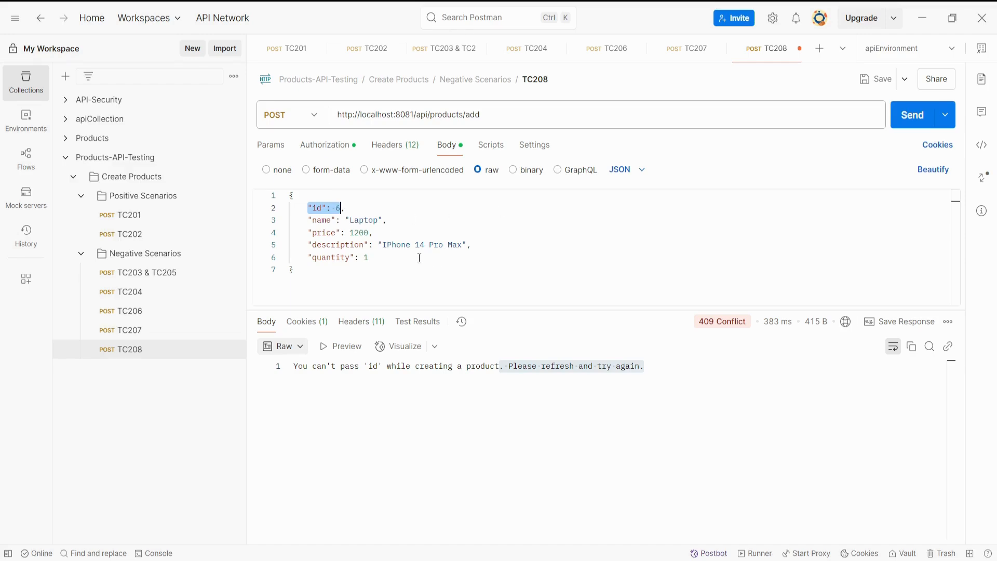
Switch to the Confluence table, set the TC208 status to Passed and check the row's expected output.
key("alt+Tab")
left_click(356, 393)
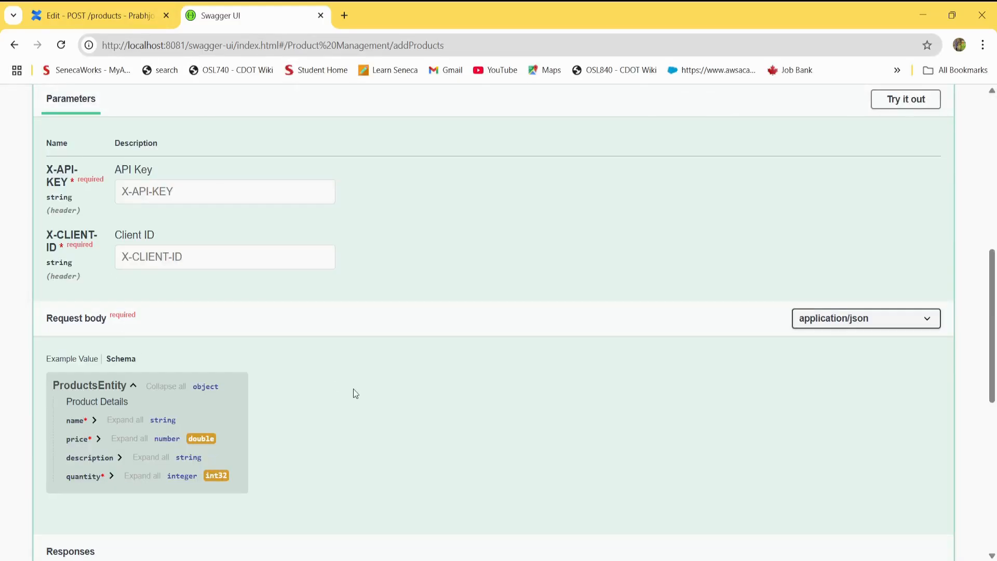
left_click(99, 16)
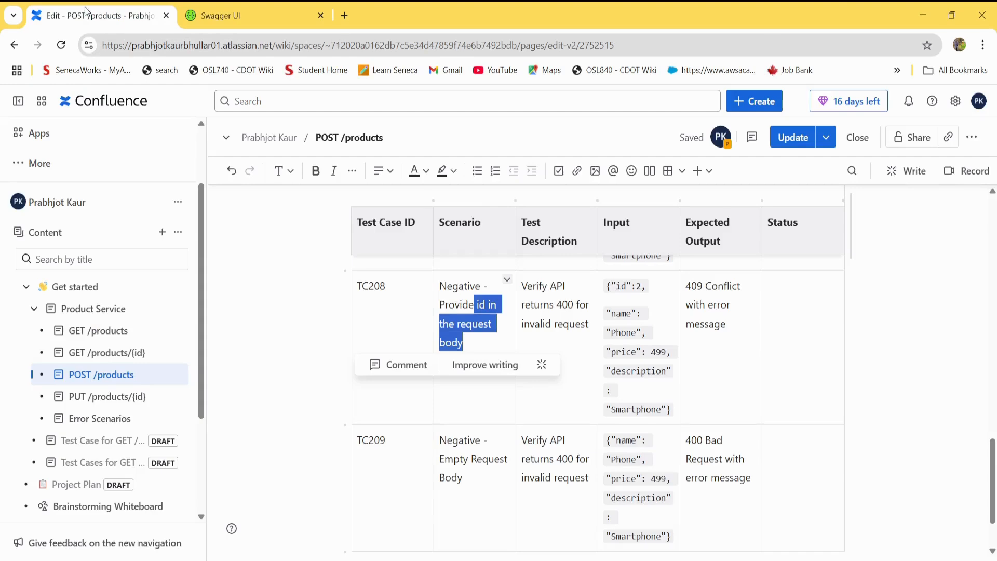
left_click(796, 312)
type("Passed")
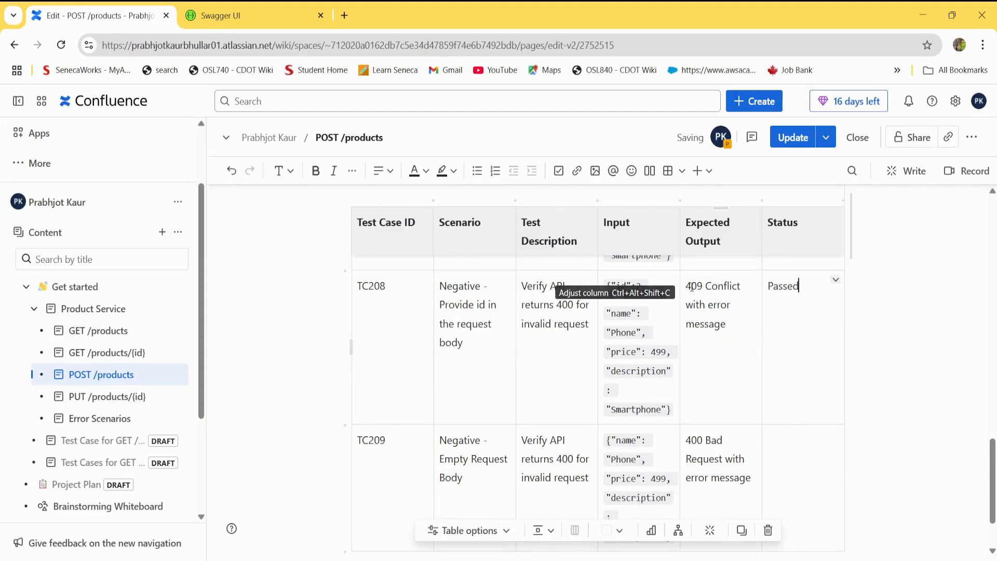
left_click_drag(691, 286, 724, 289)
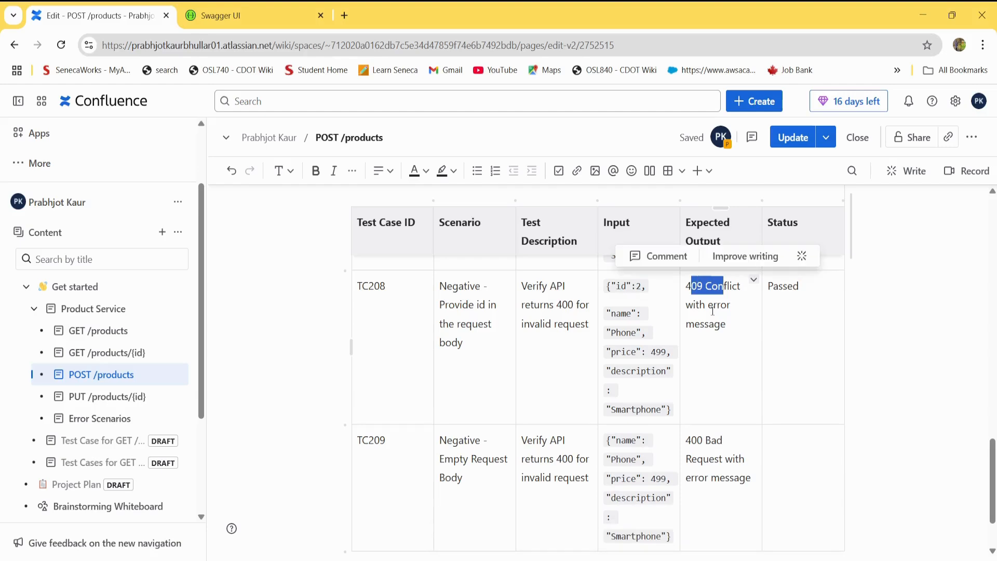
left_click(710, 338)
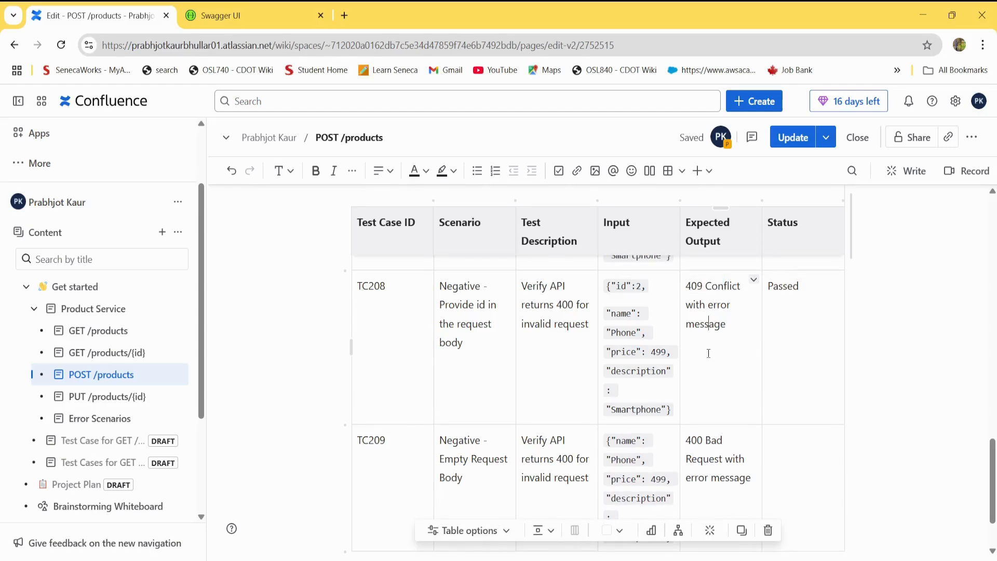
Read the TC209 scenario and its expected output in the table, and return to the TC208 request in Postman.
left_click_drag(995, 462, 996, 473)
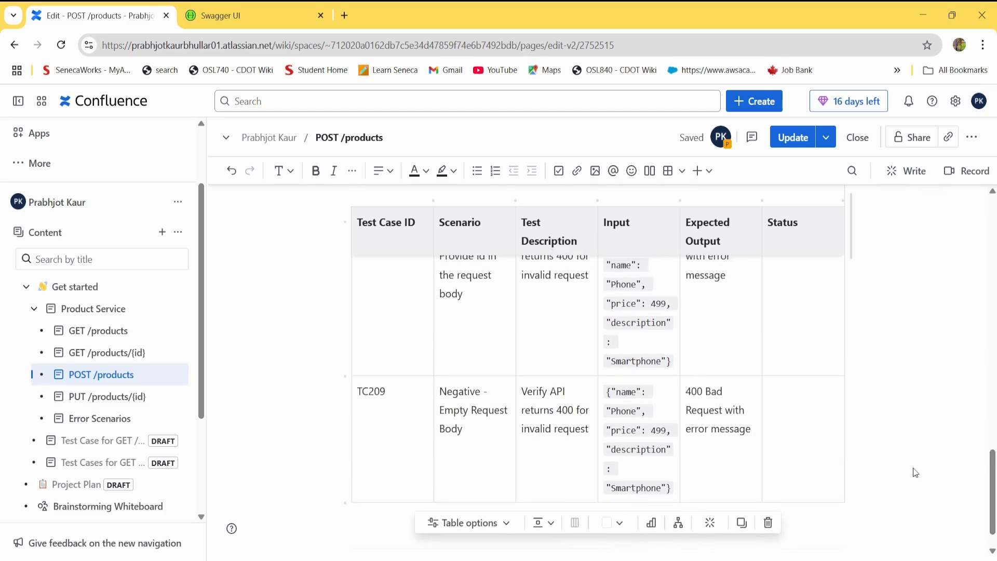
left_click(728, 448)
left_click_drag(468, 428, 439, 391)
key("alt+Tab")
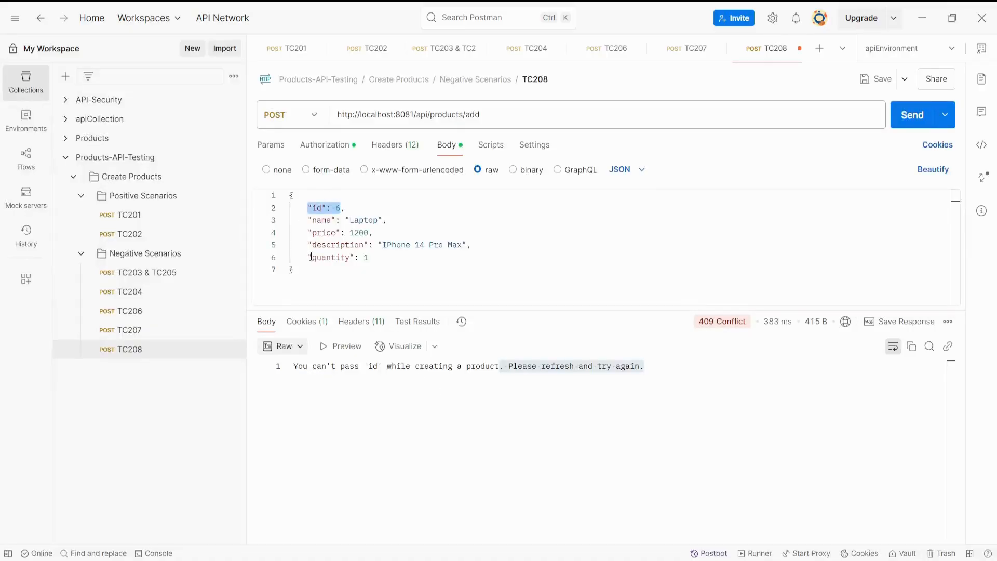
Save the TC208 request and duplicate it in the Negative Scenarios folder.
left_click(317, 270)
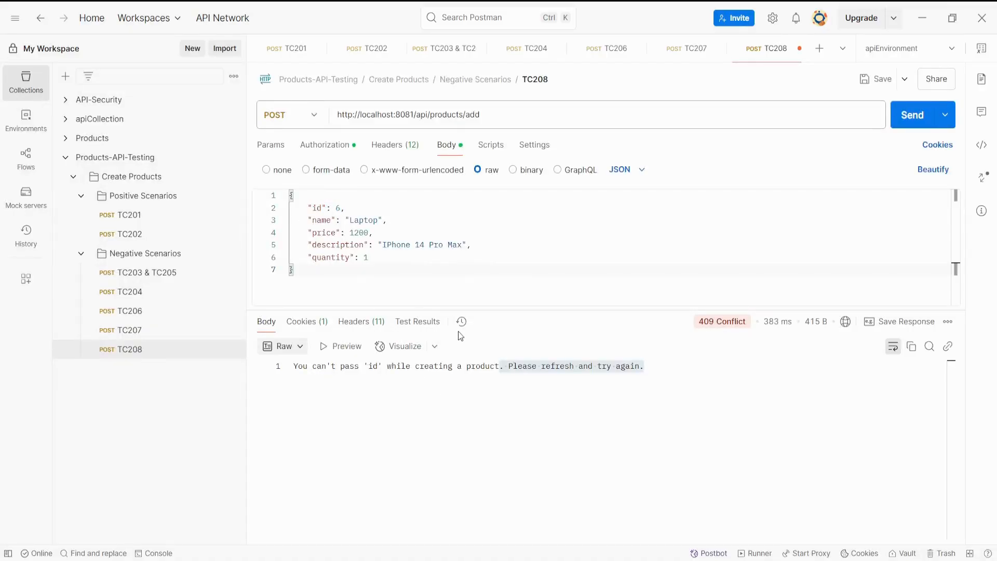
left_click(881, 81)
left_click(233, 350)
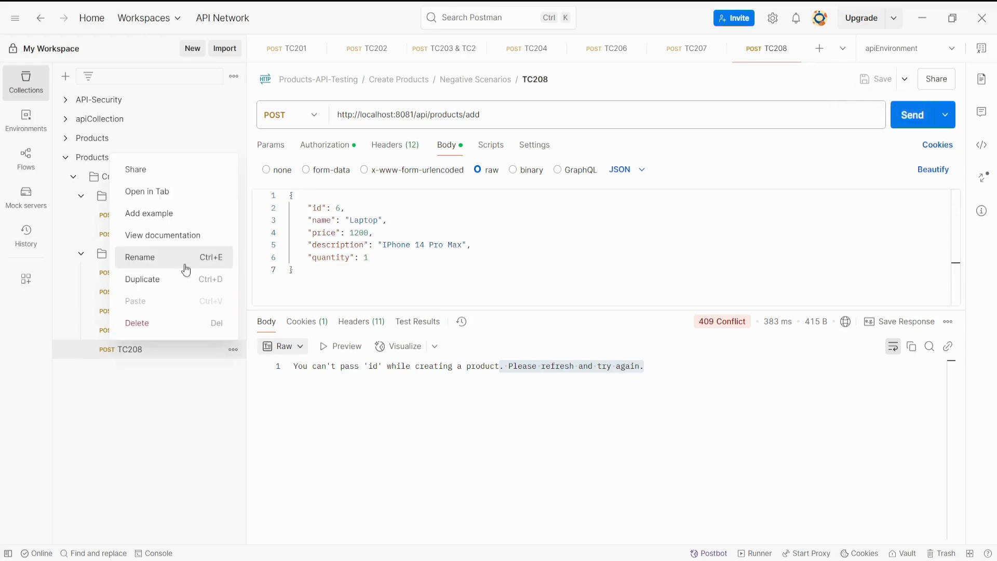
left_click(181, 279)
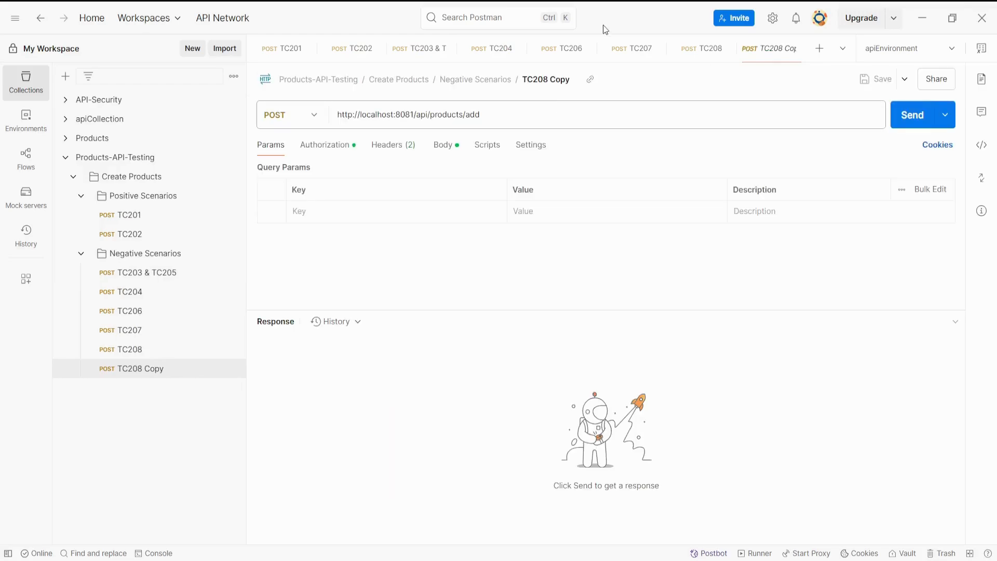
Rename the duplicated TC208 request as TC209.
left_click(565, 80)
left_click(566, 81)
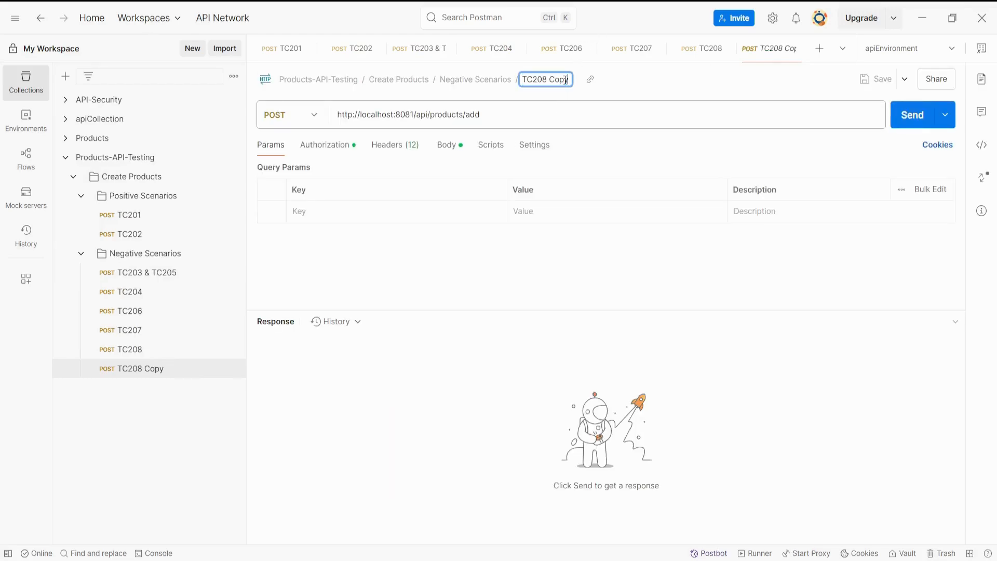
key("BackSpace")
key("BackSpace")
key("BackSpace")
key("BackSpace")
key("BackSpace")
key("BackSpace")
type("9")
key("Return")
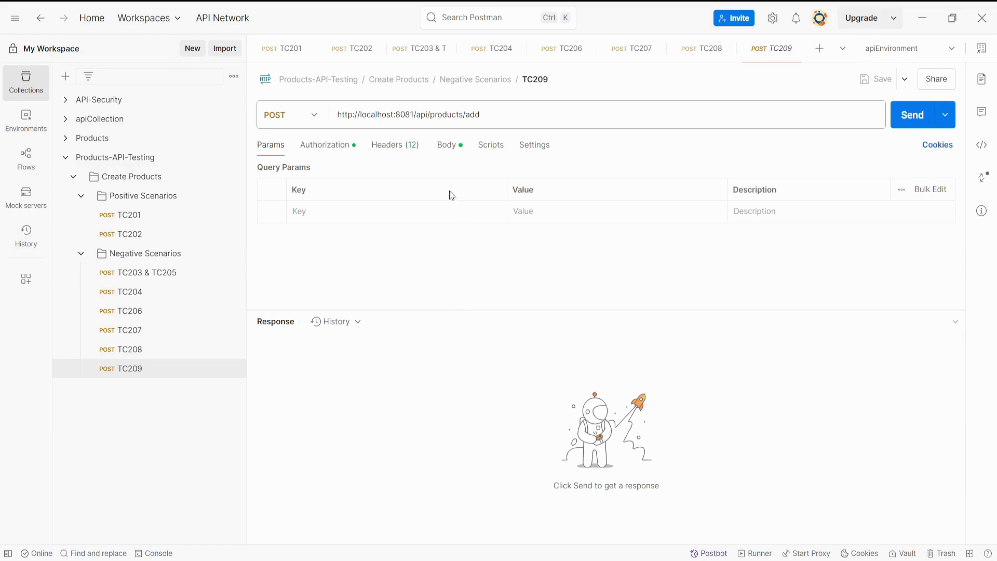
Comment out every line of the JSON request body in TC209.
left_click(446, 144)
left_click(386, 270)
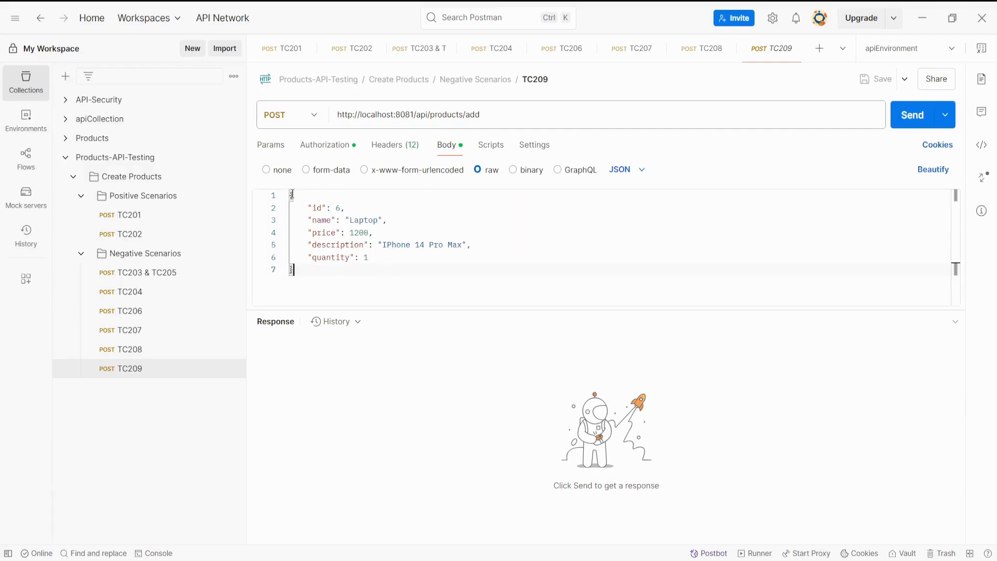
key("ctrl+a")
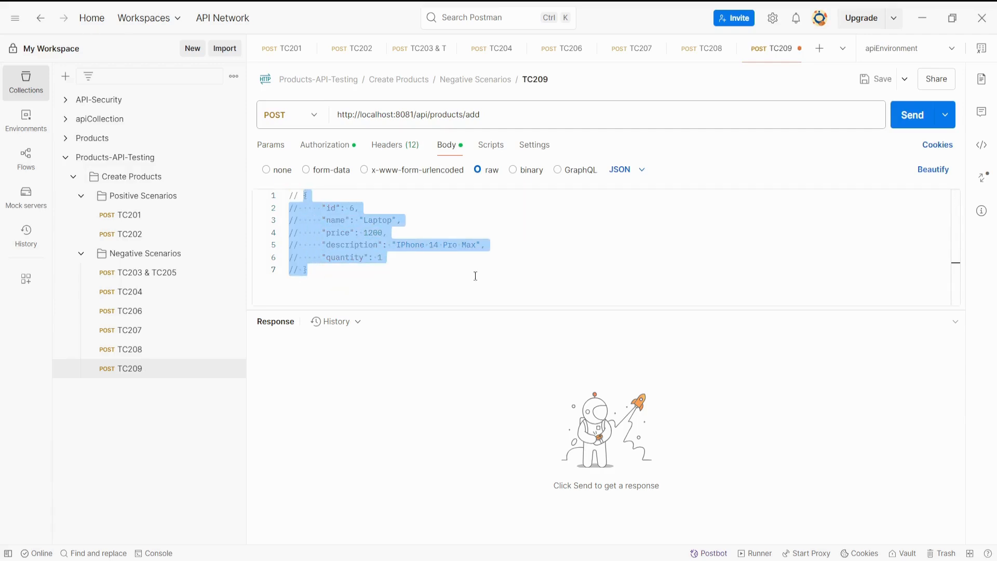
key("ctrl+slash")
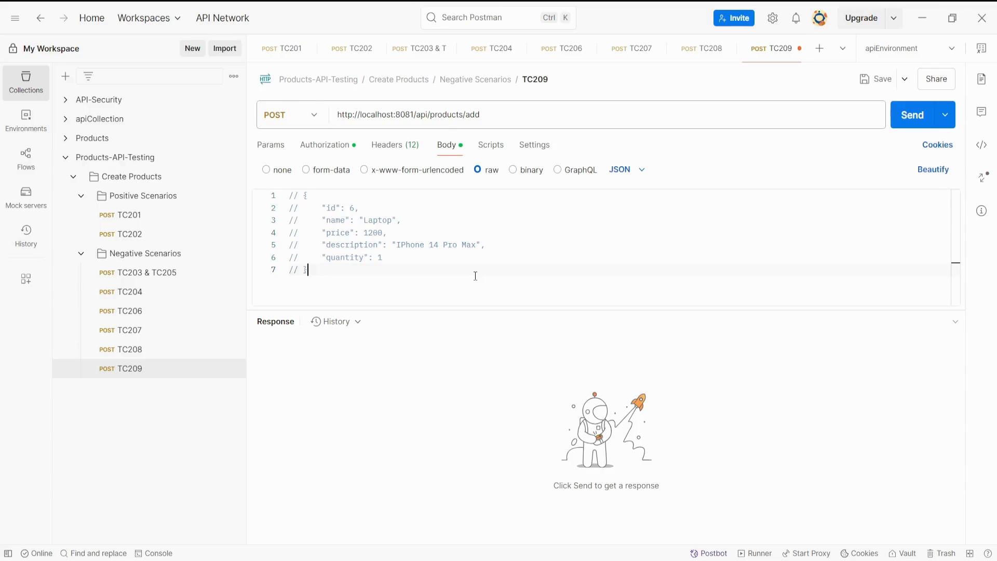
Check the add-products request body schema in Swagger UI in the browser, and return to the TC209 request in Postman.
key("alt+Tab")
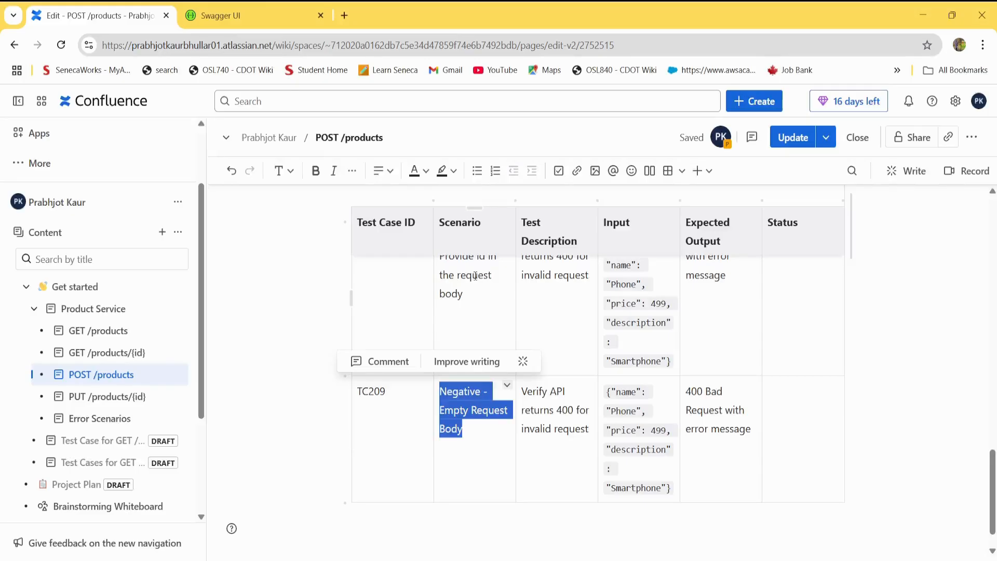
left_click(267, 19)
key("alt+Tab")
left_click(624, 258)
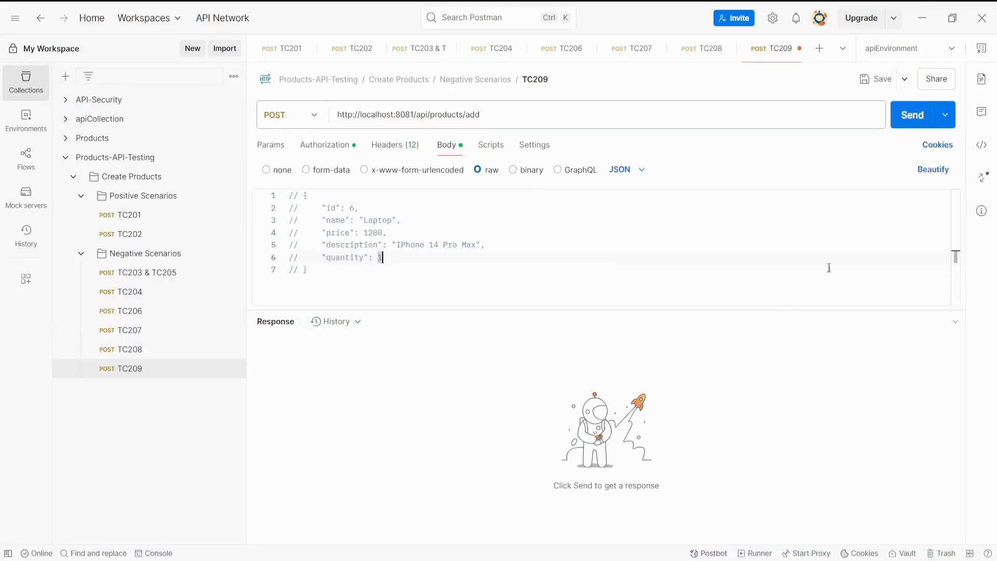
Send the TC209 request and examine the response status and error message.
left_click(913, 114)
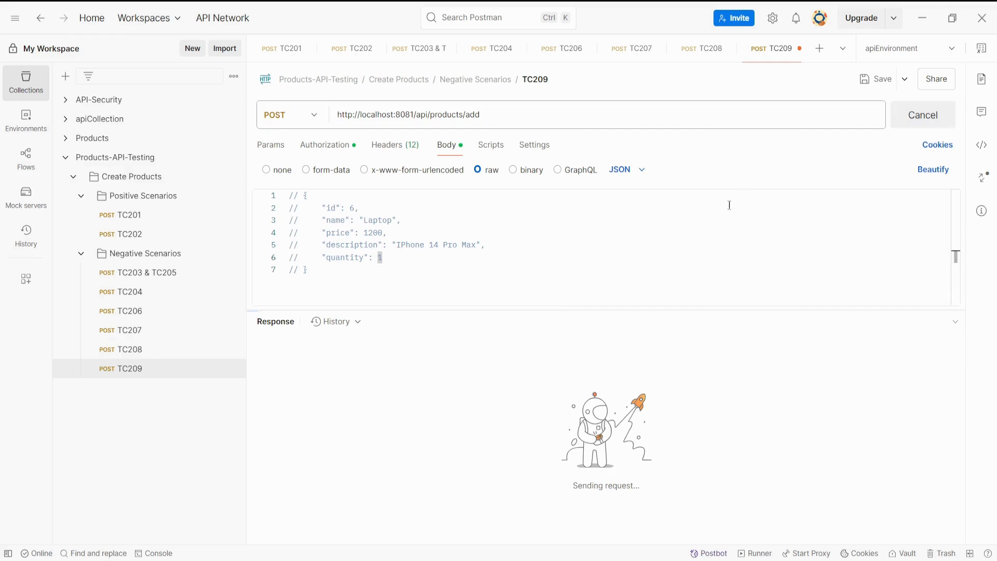
mouse_move(698, 325)
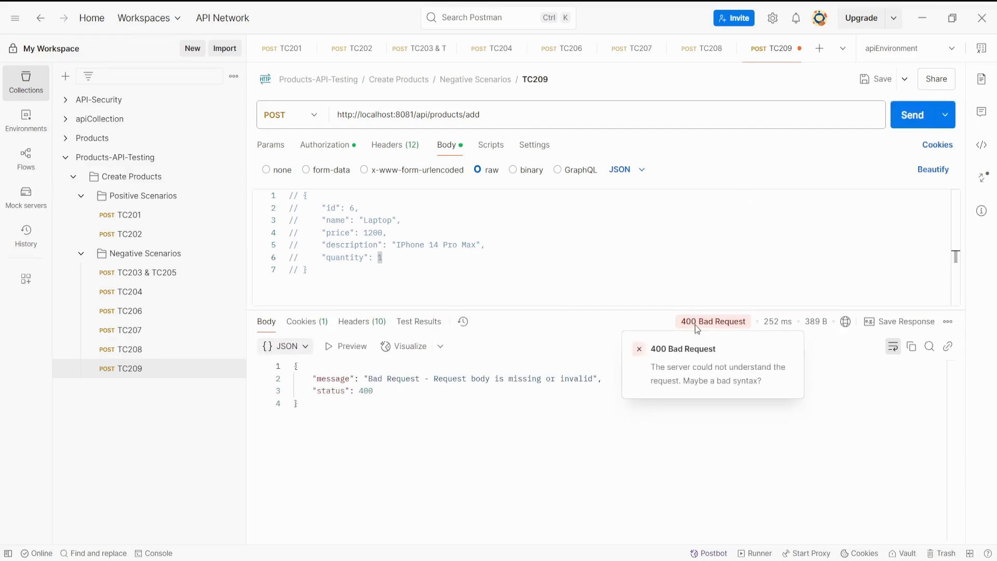
left_click_drag(435, 378, 585, 378)
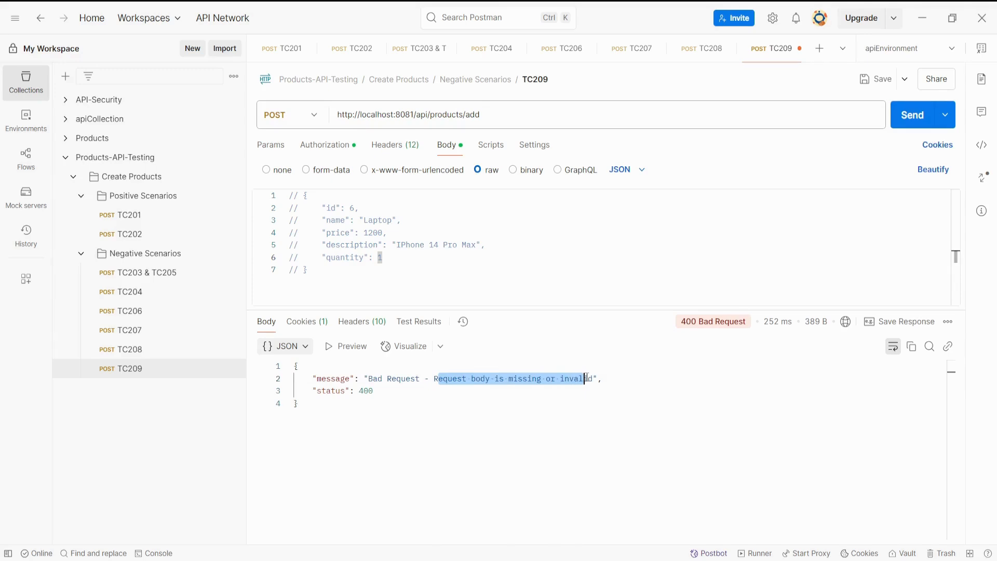
left_click(555, 401)
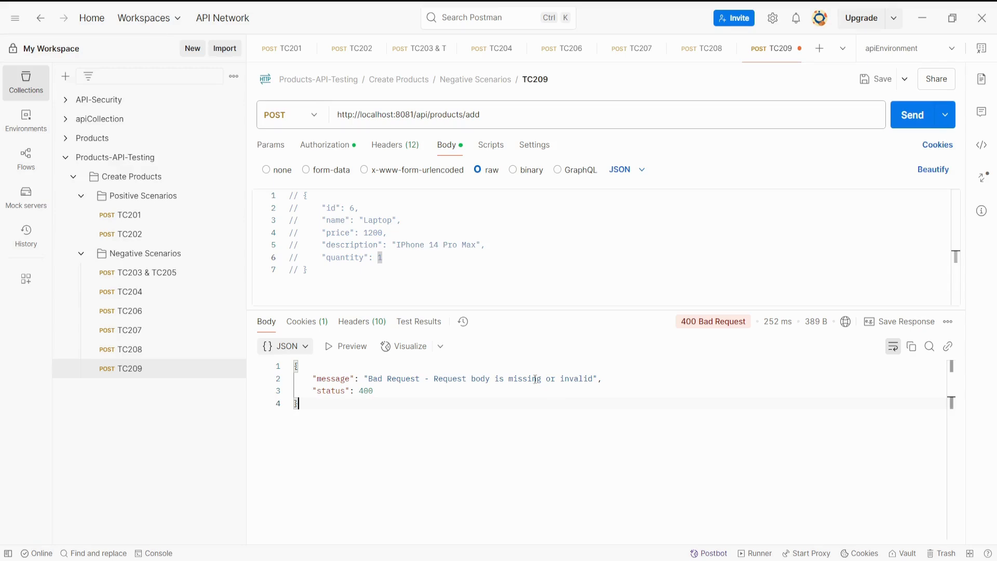
Switch to the Confluence table, enter Passed as the TC209 status, and format it in bold with the Bold green text colour.
key("alt+Tab")
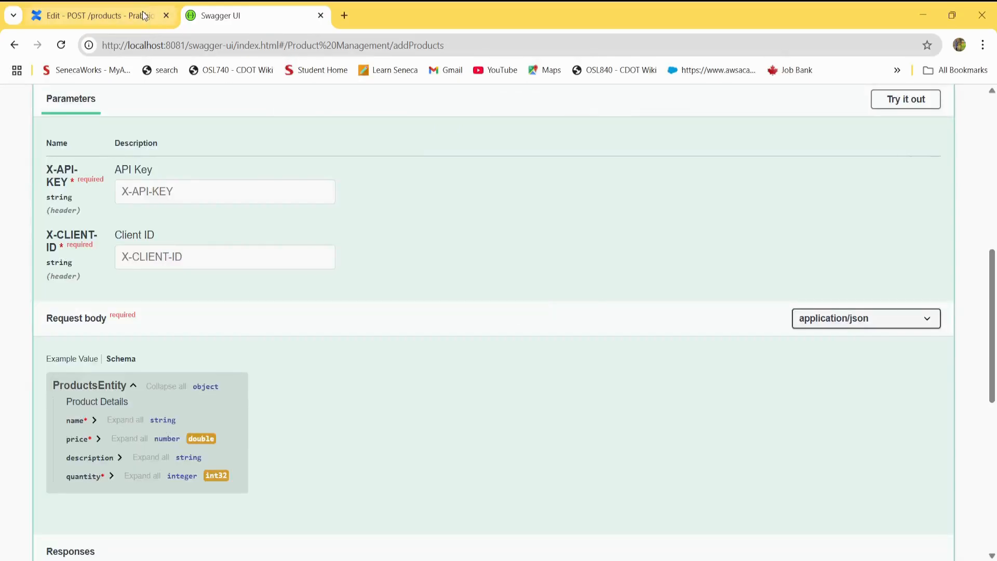
left_click(144, 17)
left_click(779, 392)
type("Passed")
double_click(783, 391)
left_click(413, 172)
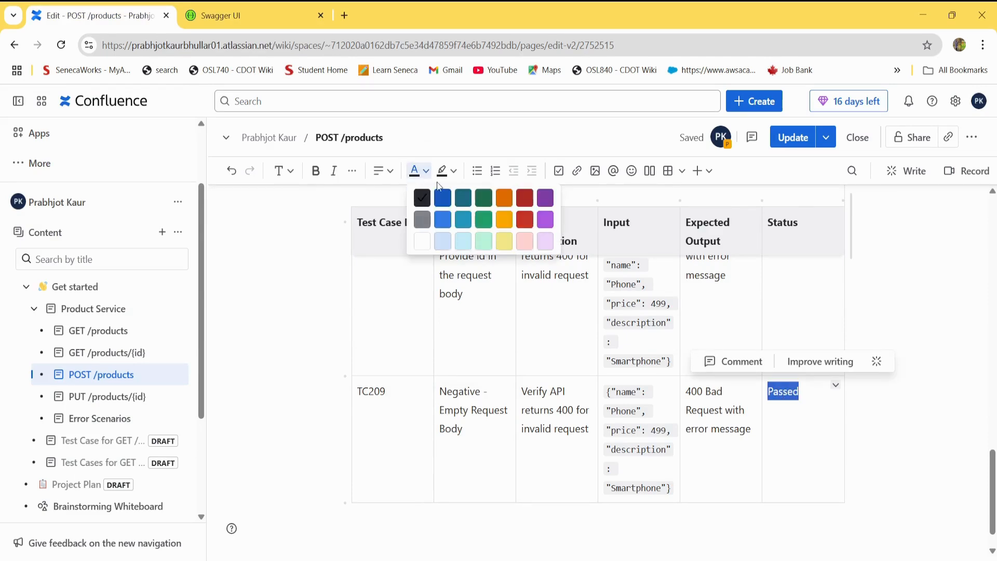
left_click(479, 202)
key("ctrl+b")
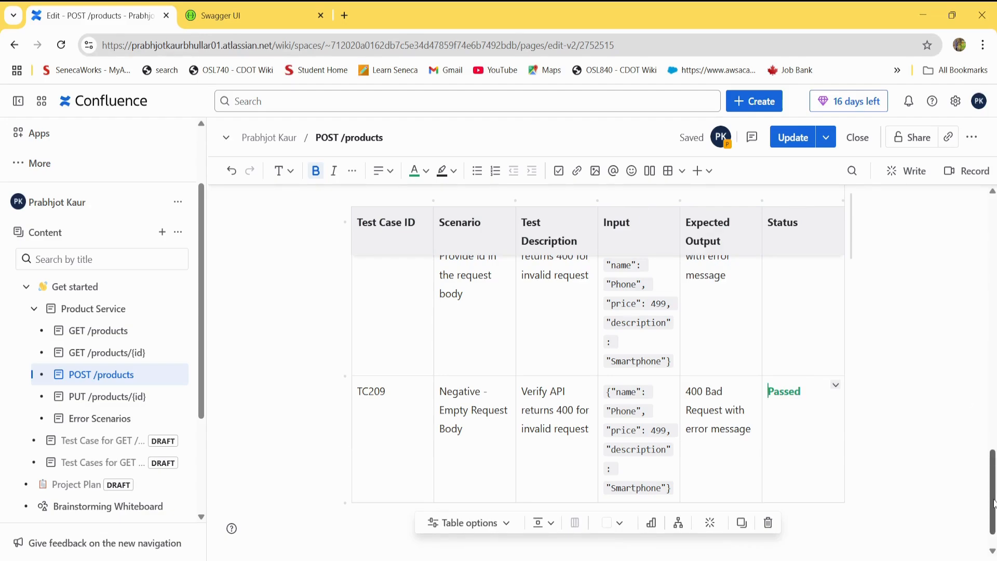
Select the status text in the TC207 row of the test case table.
scroll(993, 493, "up", 2)
scroll(994, 486, "up", 5)
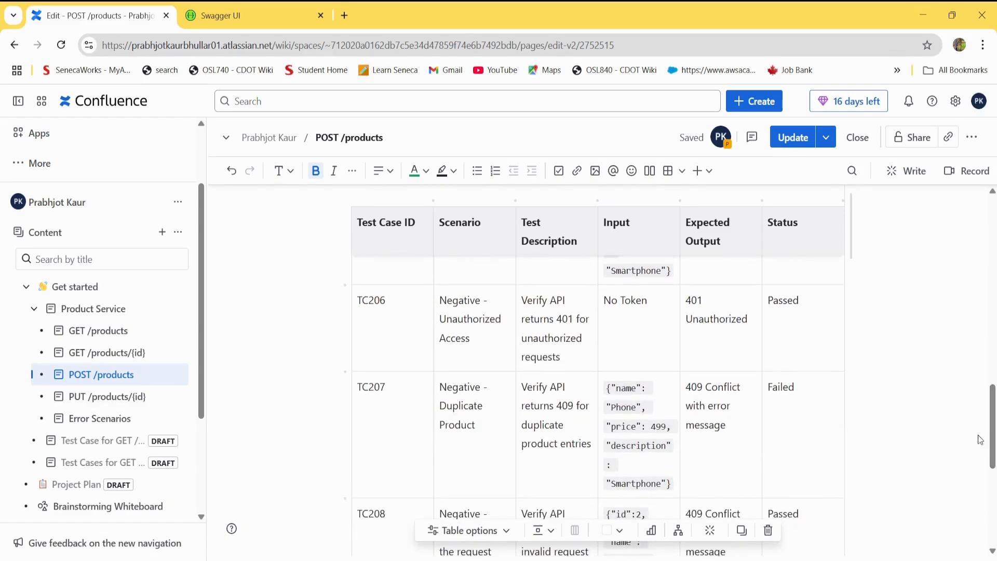
double_click(780, 387)
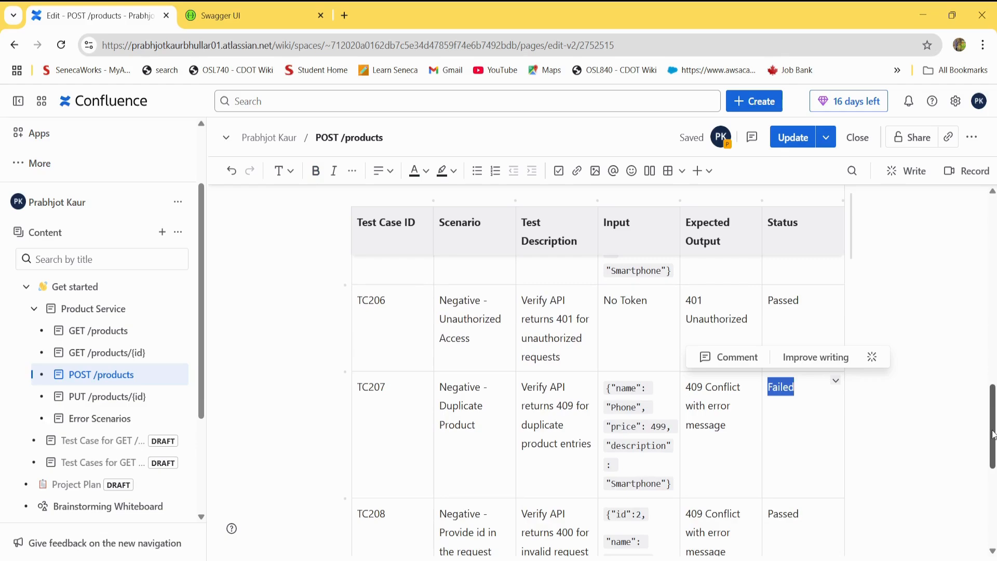